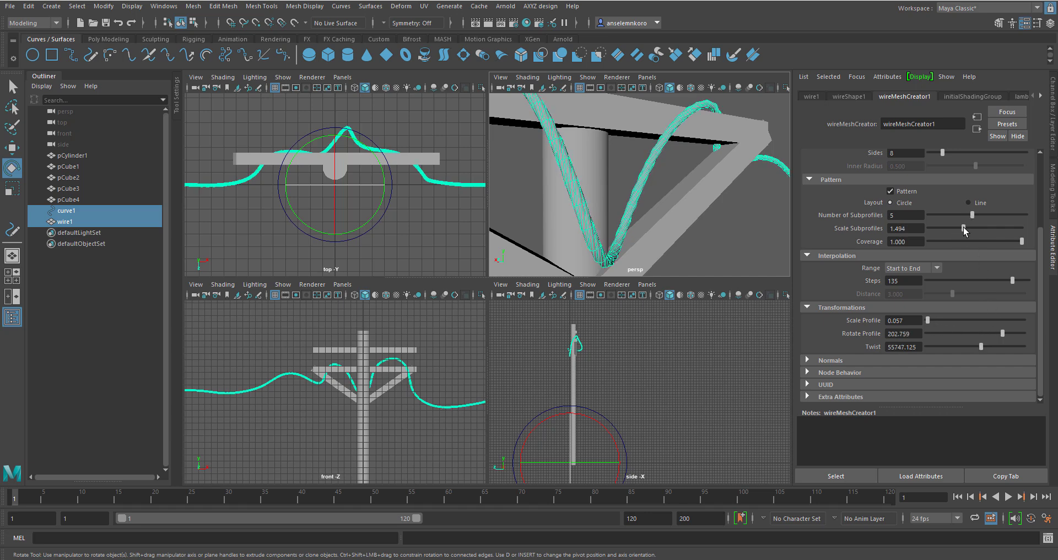
Set the wire's pattern to 4 subprofiles with a subprofile scale of 0.602, and its interpolation steps to 160.
mouse_move(965, 230)
mouse_down()
mouse_move(995, 237)
mouse_move(941, 227)
mouse_move(977, 215)
mouse_move(959, 215)
mouse_up()
scroll(544, 234, up, 5)
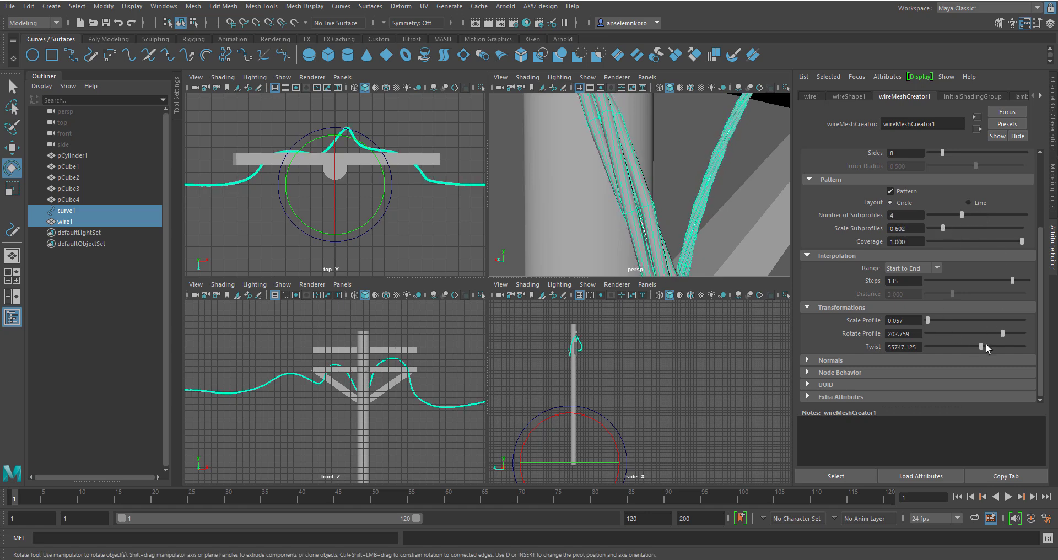
scroll(685, 229, down, 5)
click(685, 229)
alt+drag(685, 229, 585, 204)
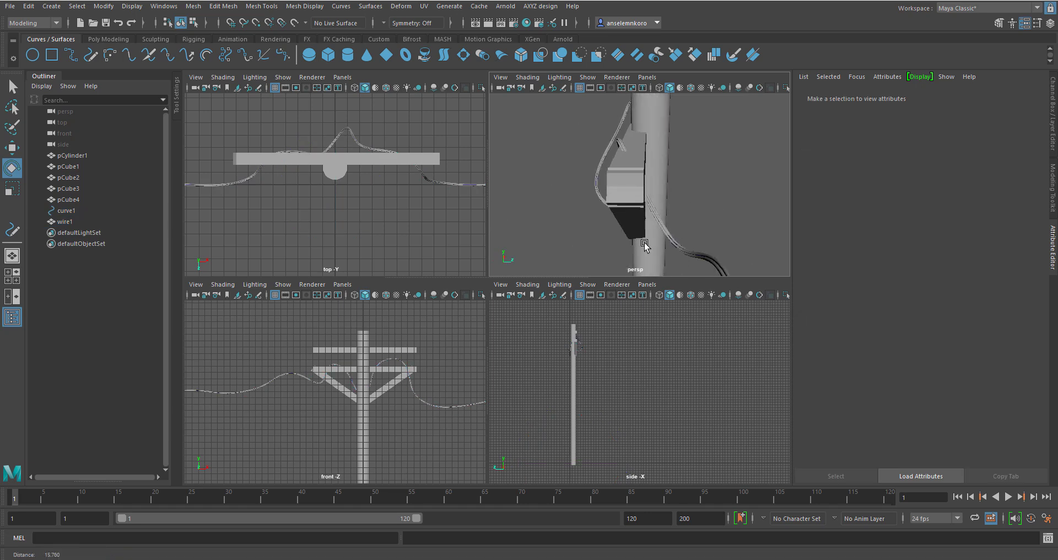
Edit the wire's curve at control vertex level and move one vertex near the lower crossarm along the Z axis.
click(102, 211)
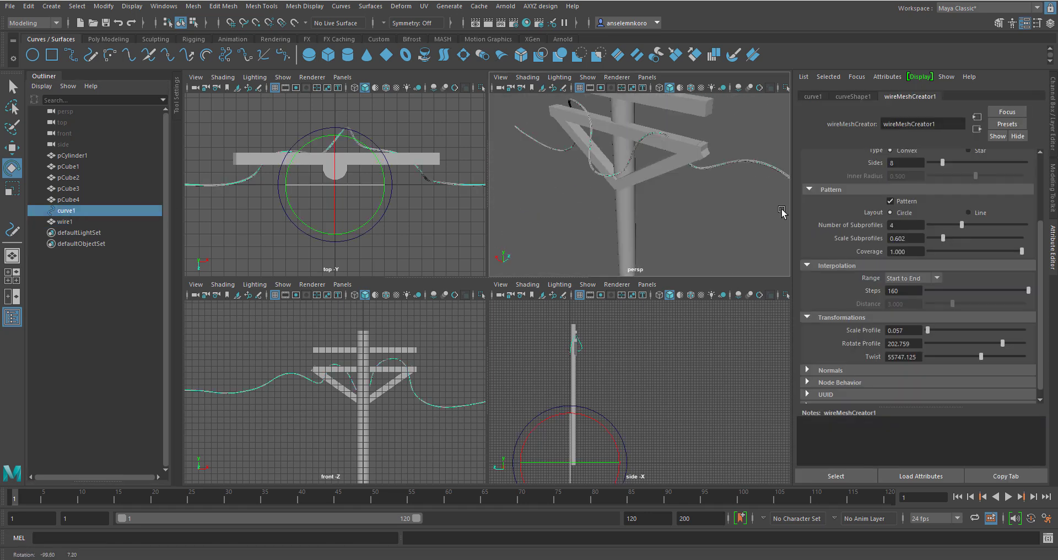
scroll(781, 211, up, 3)
right_click(675, 141)
click(709, 114)
click(639, 127)
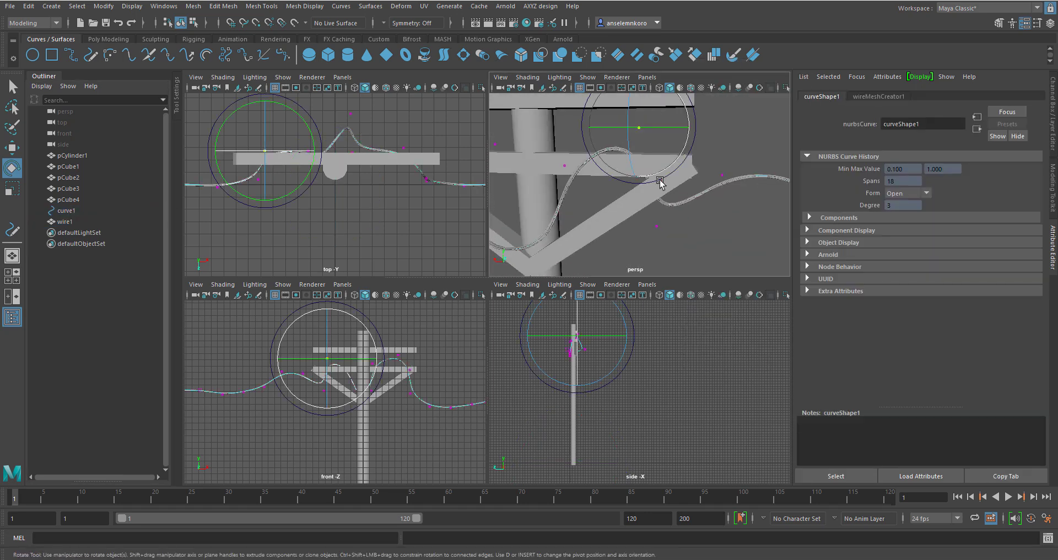
key(w)
click(660, 182)
scroll(660, 181, down, 3)
alt+drag(659, 182, 683, 217)
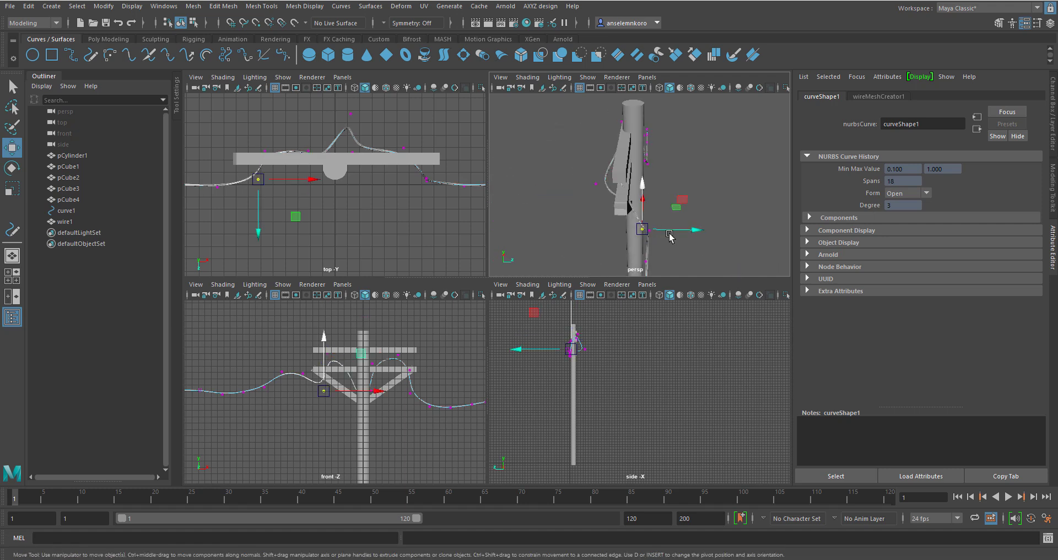
scroll(687, 217, up, 3)
Return the curve to object mode and set the wire's Scale Profile to 0.172.
right_click(618, 120)
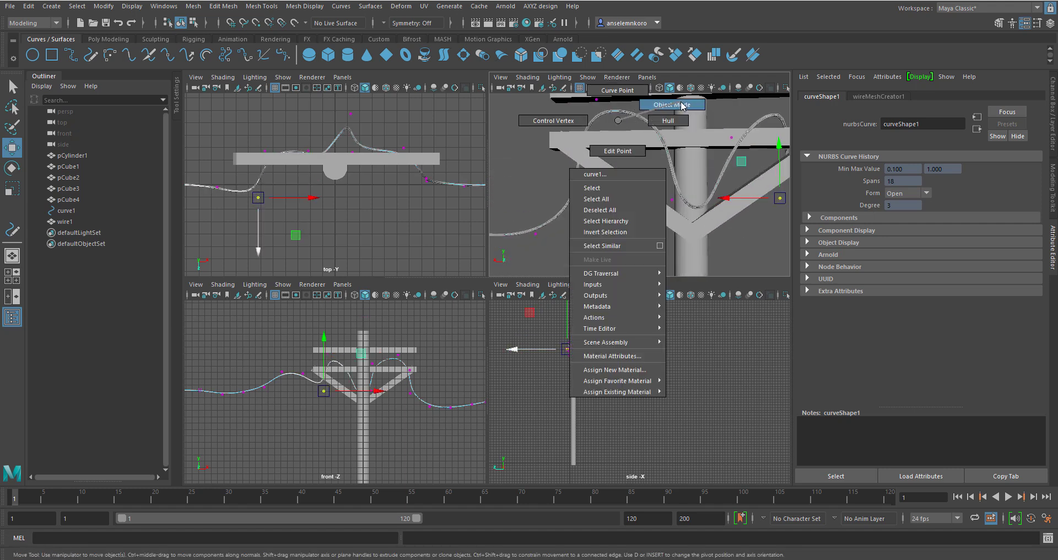
click(682, 105)
drag(928, 331, 930, 331)
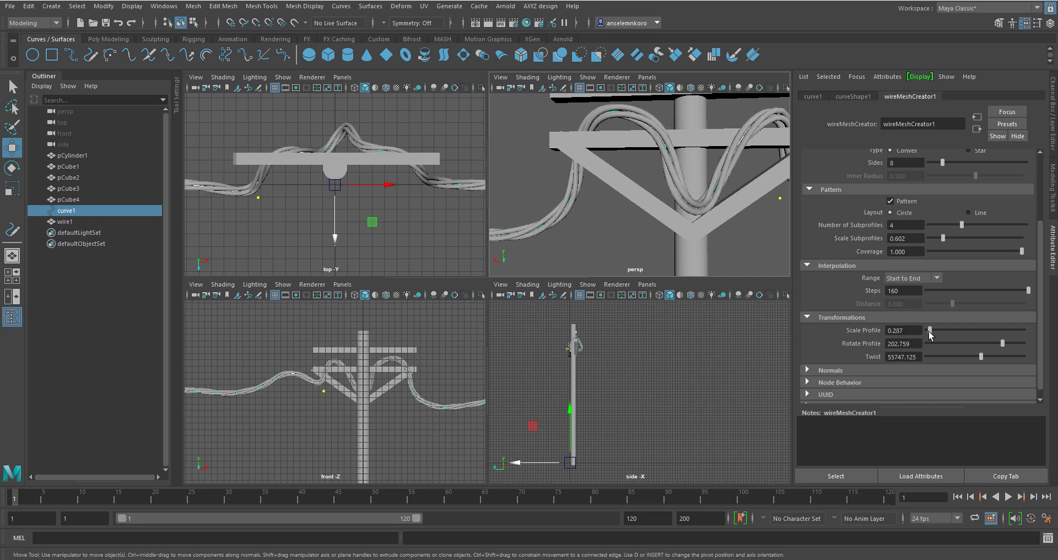
scroll(717, 232, down, 3)
alt+middle_drag(785, 289, 717, 231)
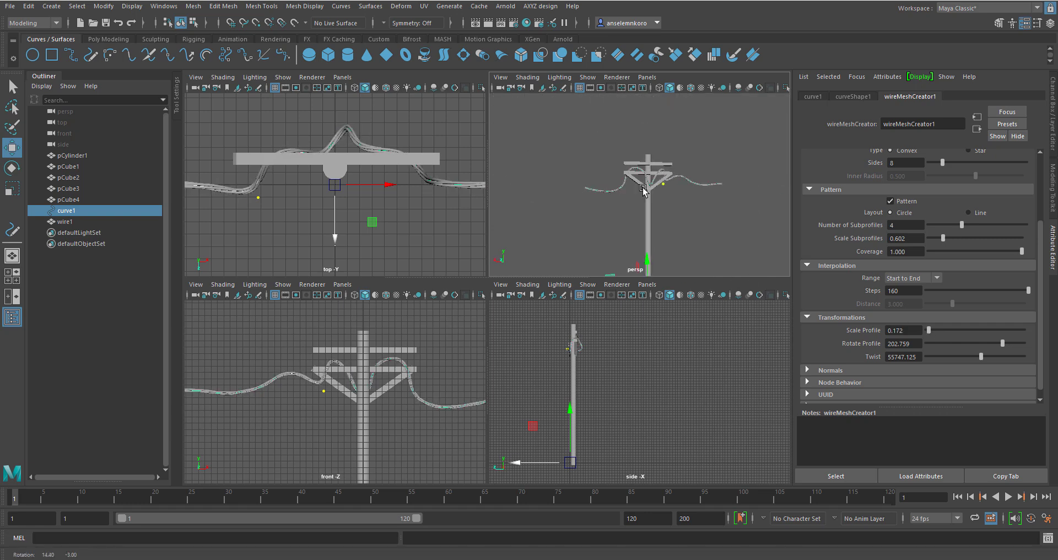
scroll(717, 232, up, 3)
alt+drag(717, 232, 694, 182)
click(684, 149)
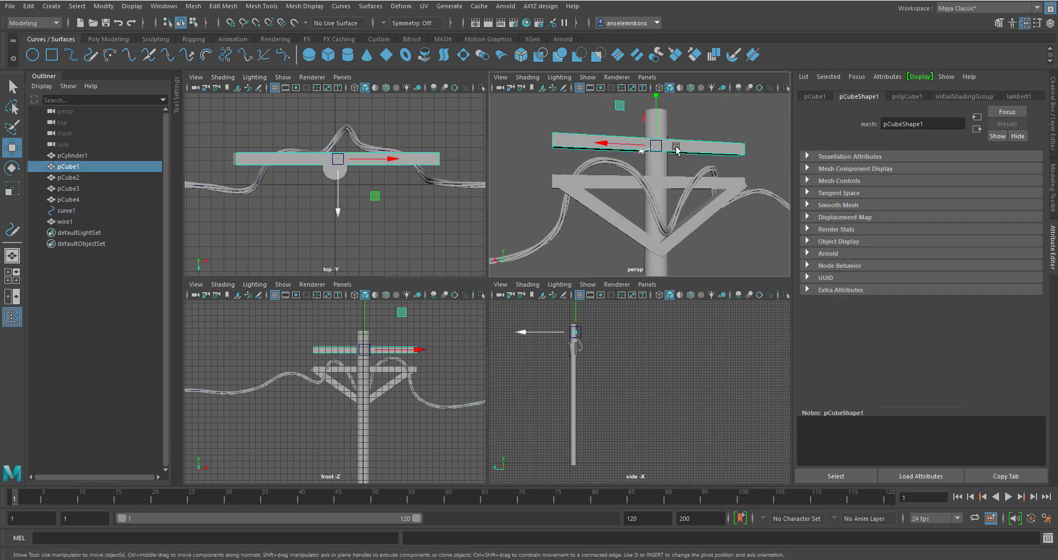
scroll(614, 116, down, 3)
alt+drag(614, 115, 601, 146)
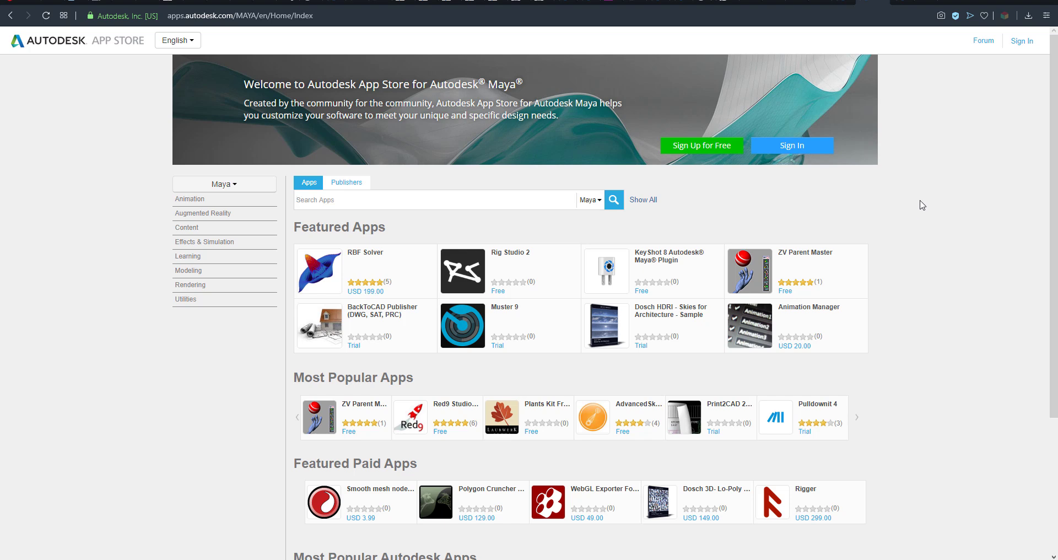
Switch to the browser and look over the Autodesk App Store's Maya page, including the product filter for app searches.
scroll(925, 215, down, 3)
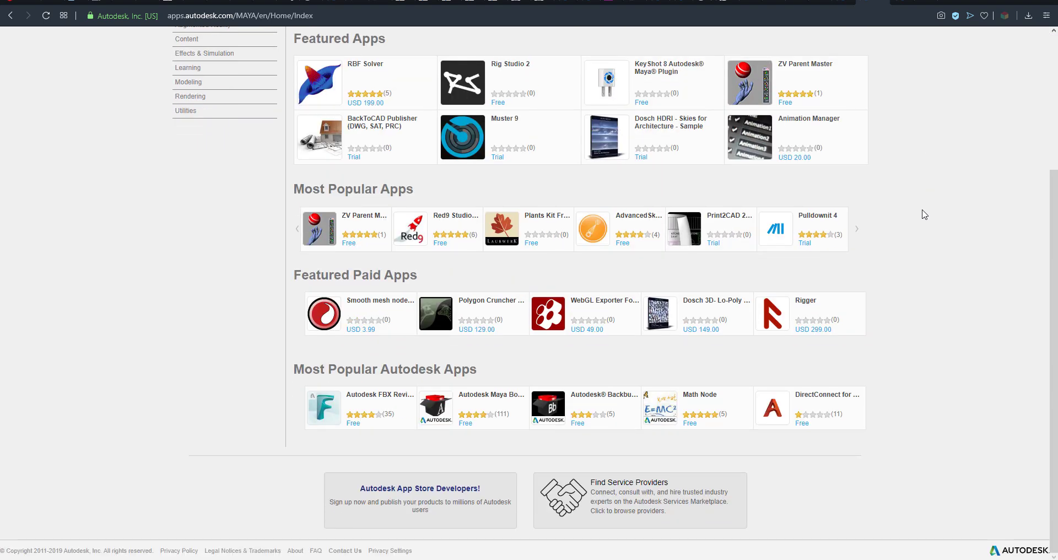
scroll(925, 215, up, 3)
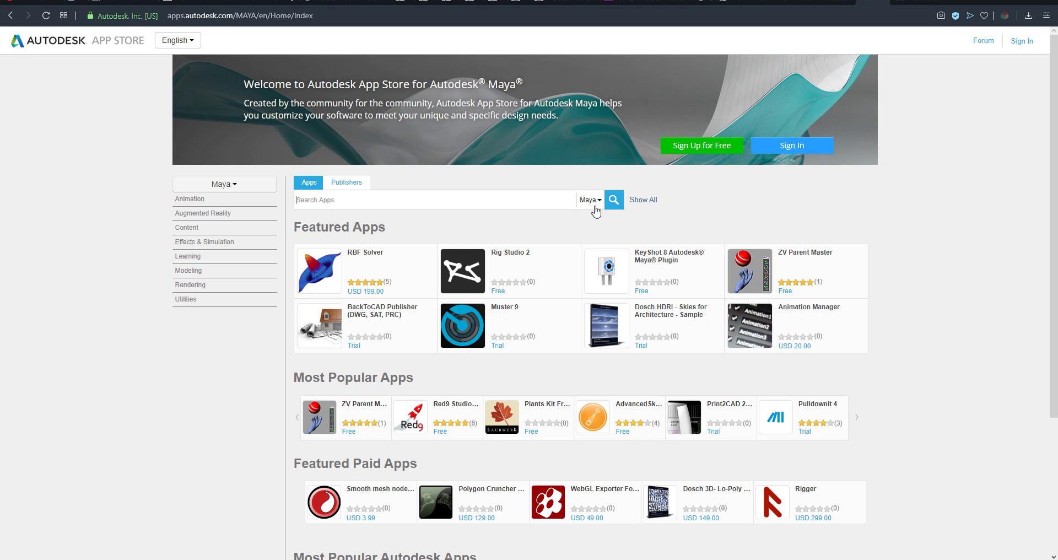
click(595, 207)
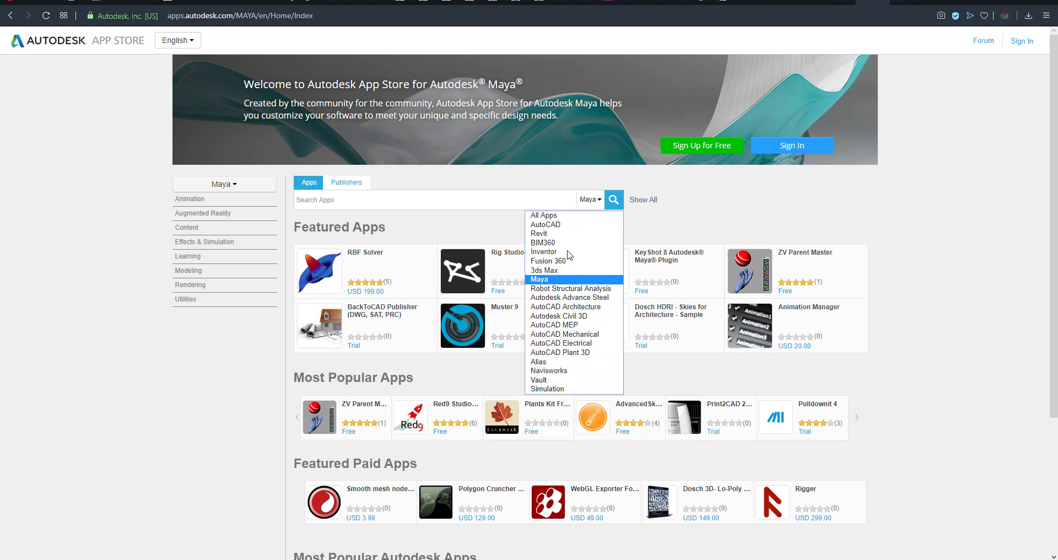
click(771, 212)
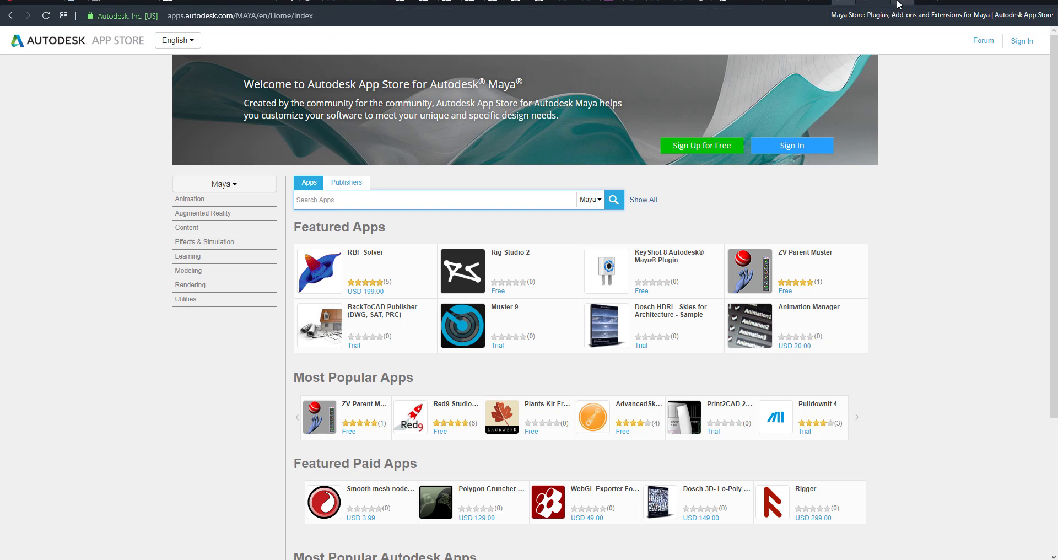
key(ctrl+l)
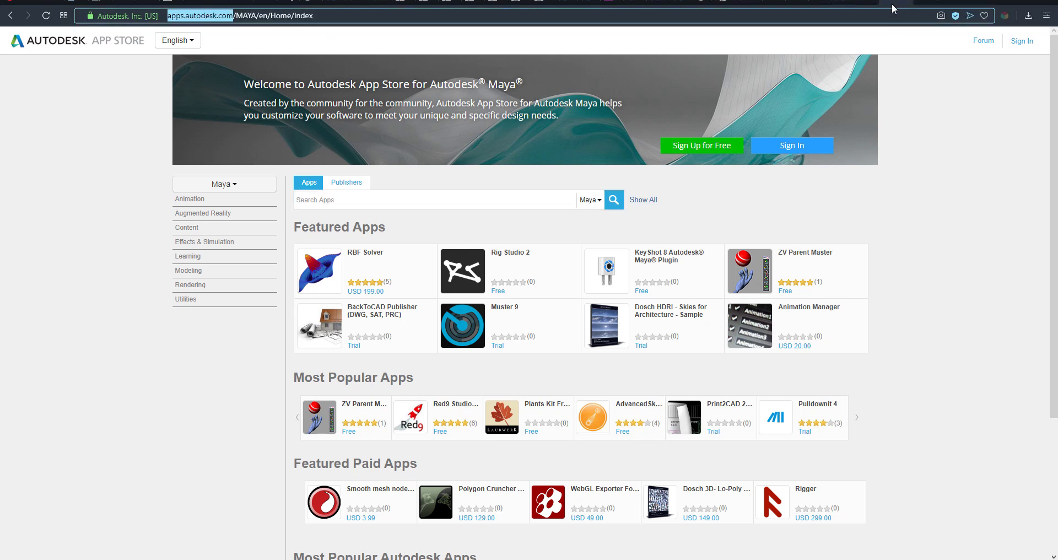
key(alt+Left)
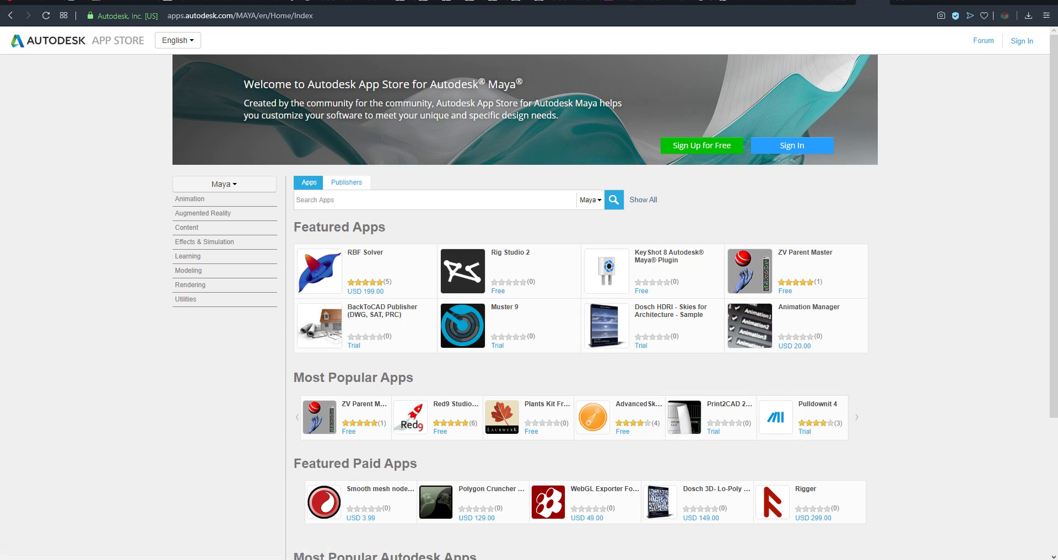
click(408, 200)
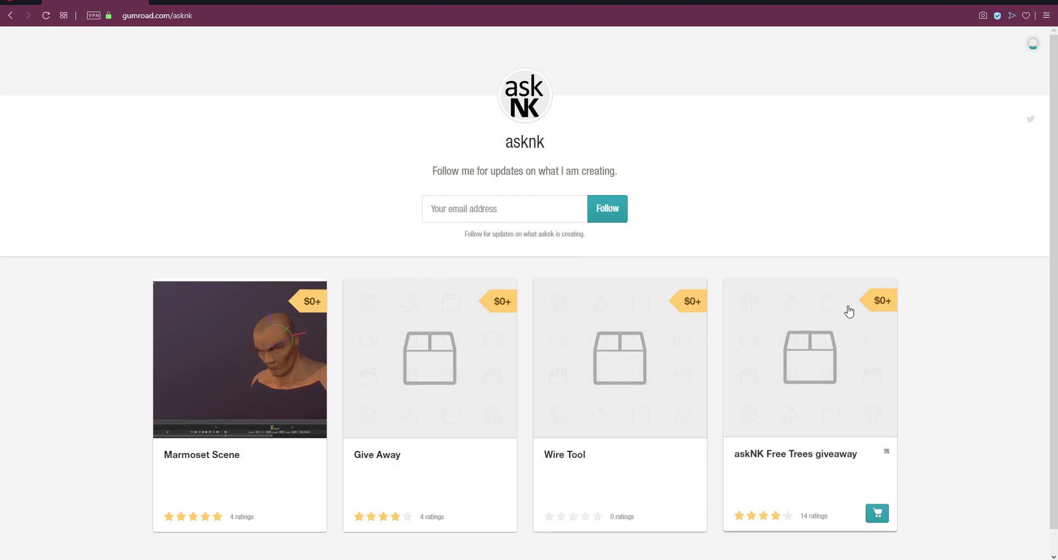
Look over the asknk products on Gumroad to find the Wire Tool listing.
scroll(849, 312, down, 1)
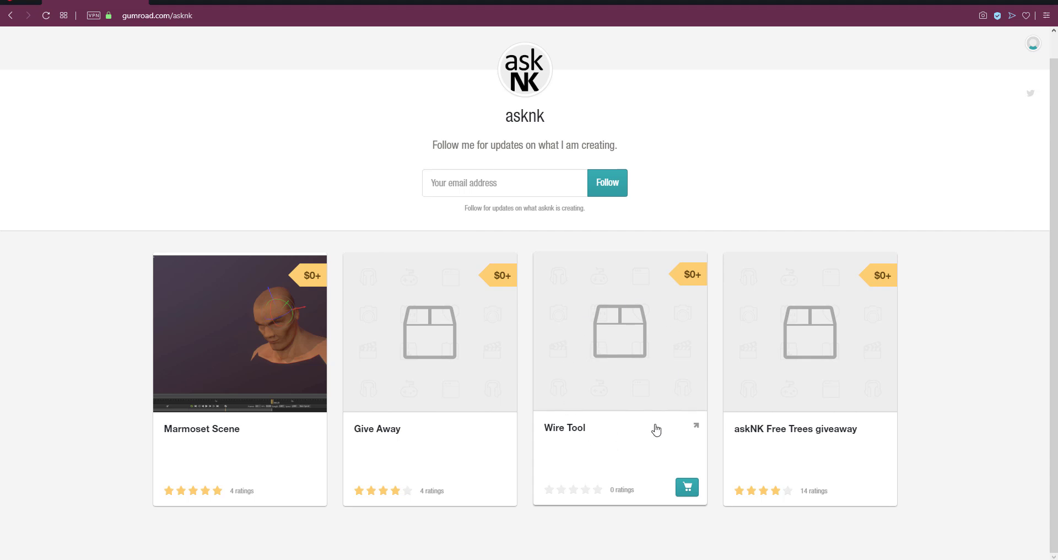
click(633, 375)
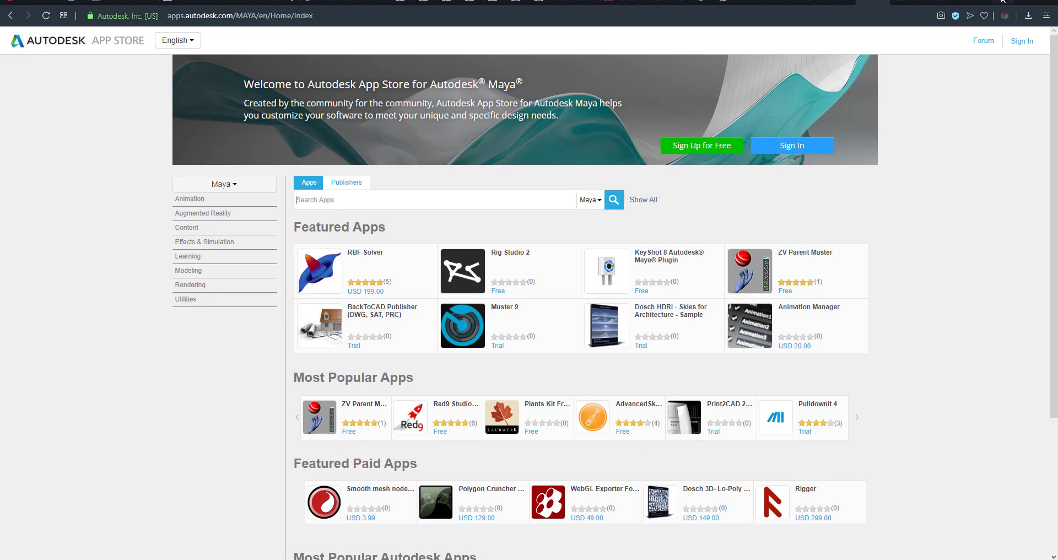
click(1002, 3)
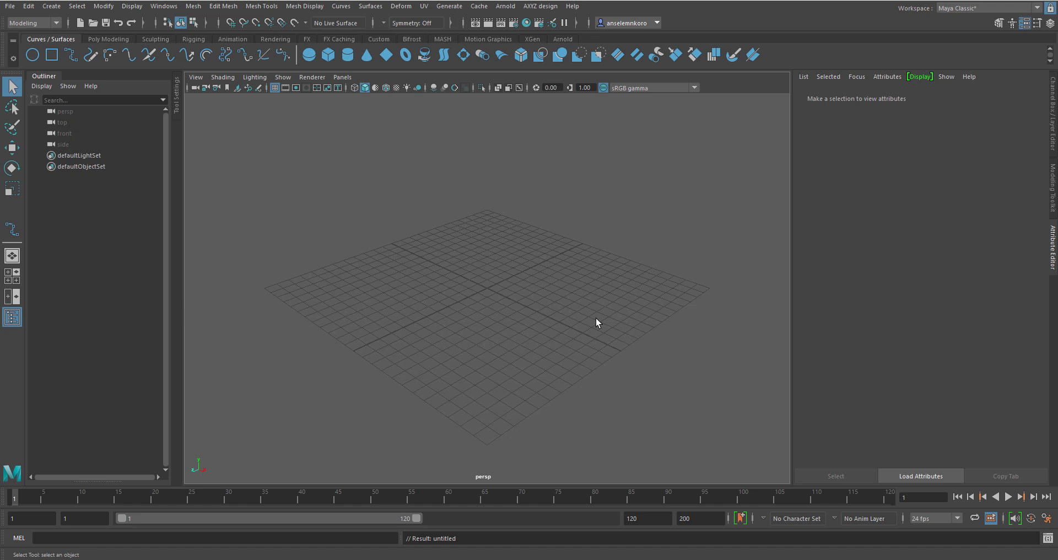
In Maya, create a polygon plane at the origin and scale it uniformly by about 30.
click(110, 39)
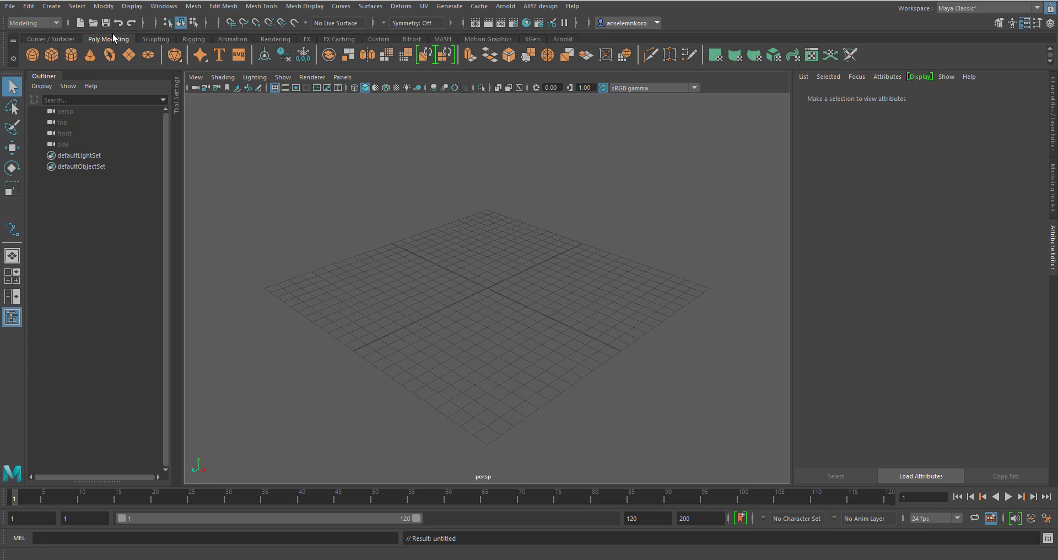
click(132, 56)
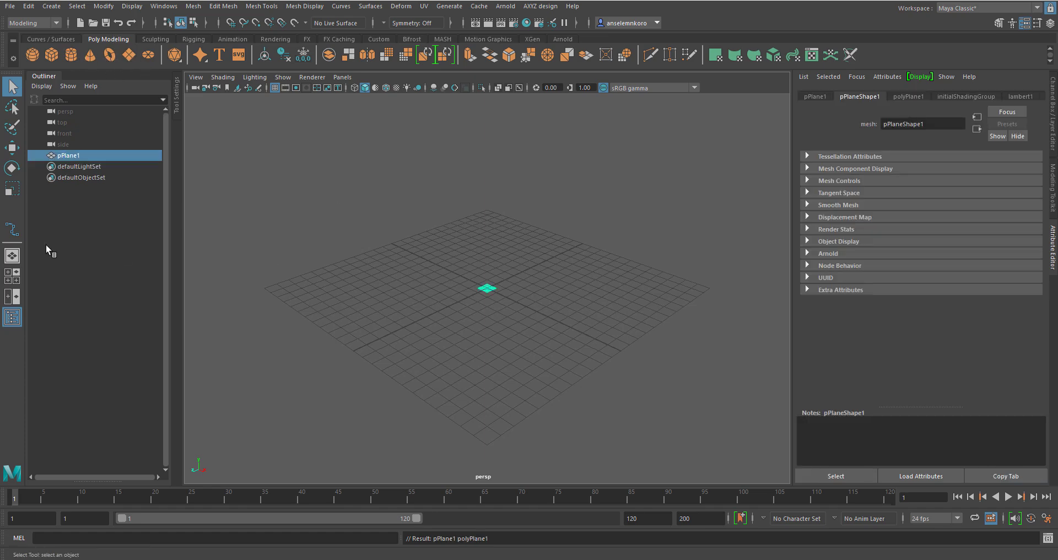
click(11, 189)
drag(486, 287, 755, 315)
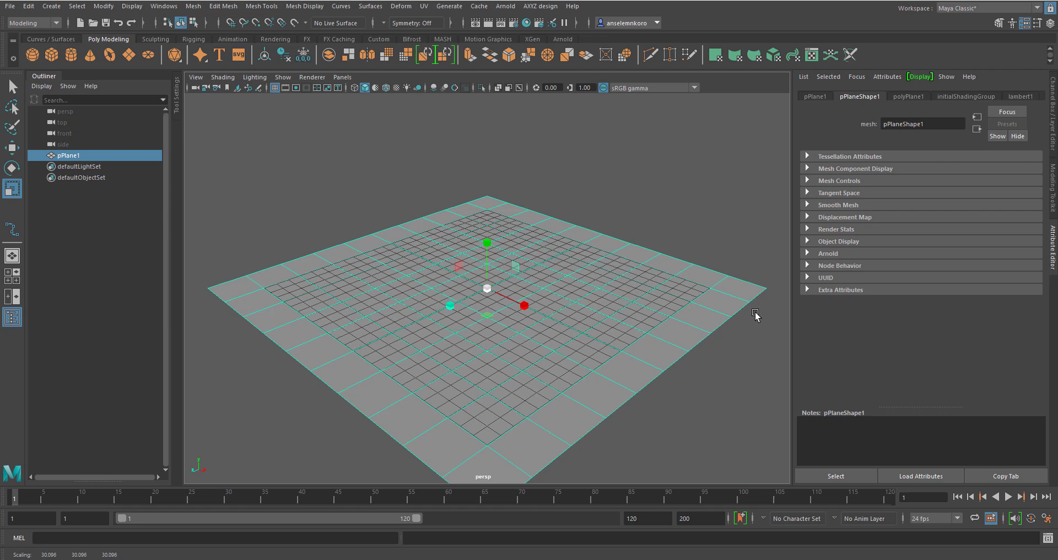
Hide the viewport grid and make the plane the live surface.
click(275, 88)
alt+drag(419, 330, 448, 328)
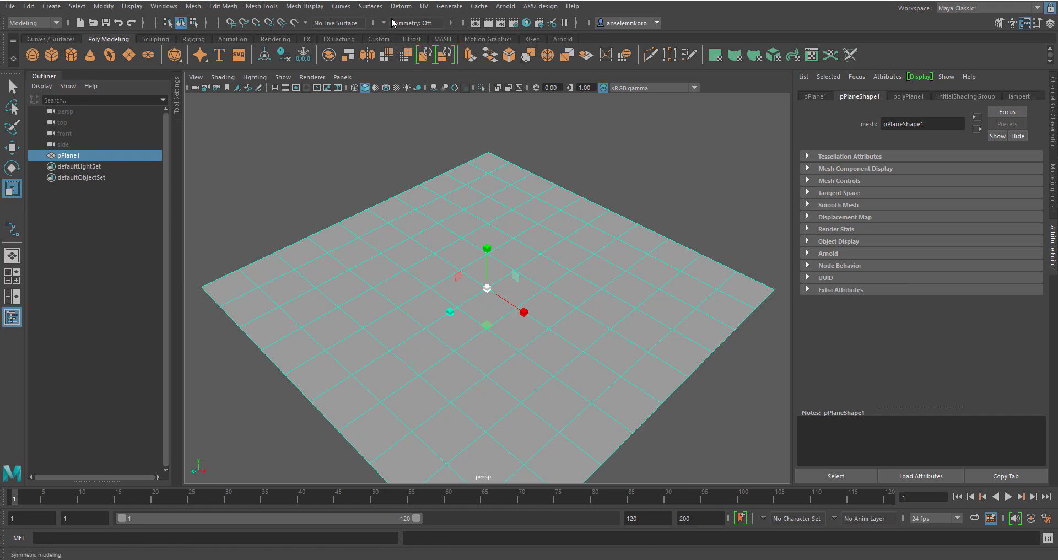
click(295, 23)
scroll(555, 267, down, 3)
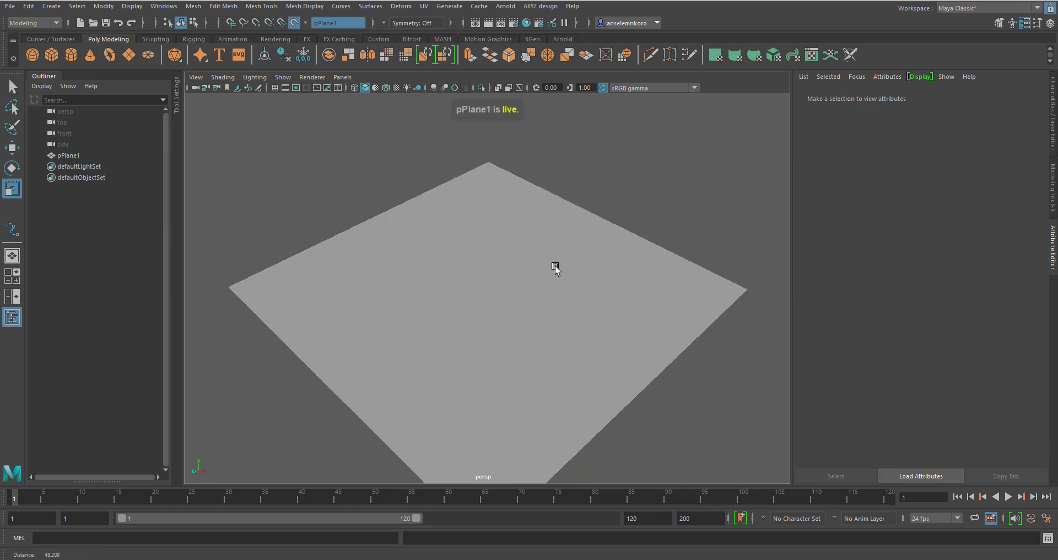
Draw an open S-shaped EP curve with seven edit points across the live plane and finish it.
click(51, 39)
click(71, 54)
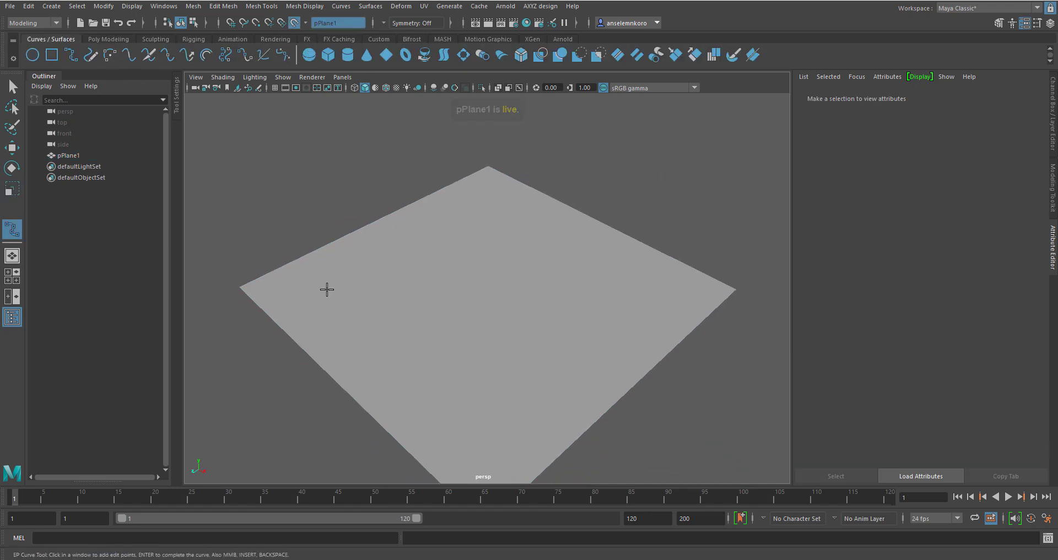
click(330, 298)
click(393, 241)
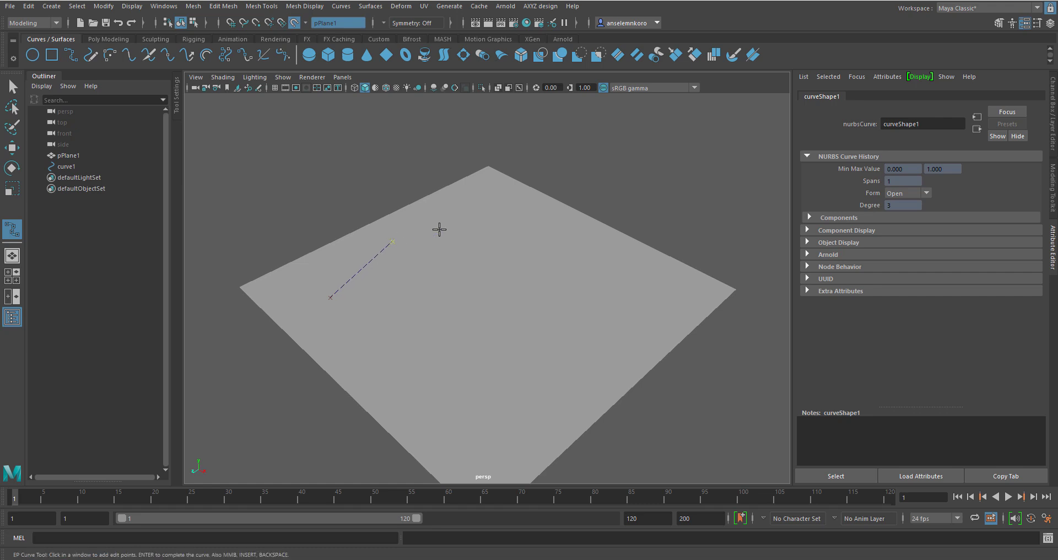
click(480, 257)
drag(478, 376, 462, 356)
drag(595, 339, 546, 372)
click(619, 294)
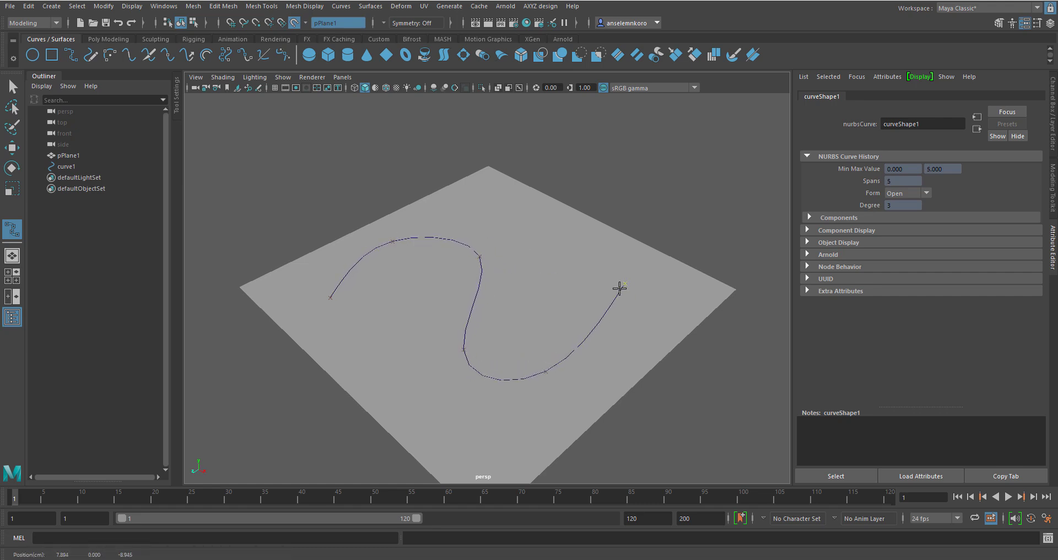
drag(595, 260, 534, 246)
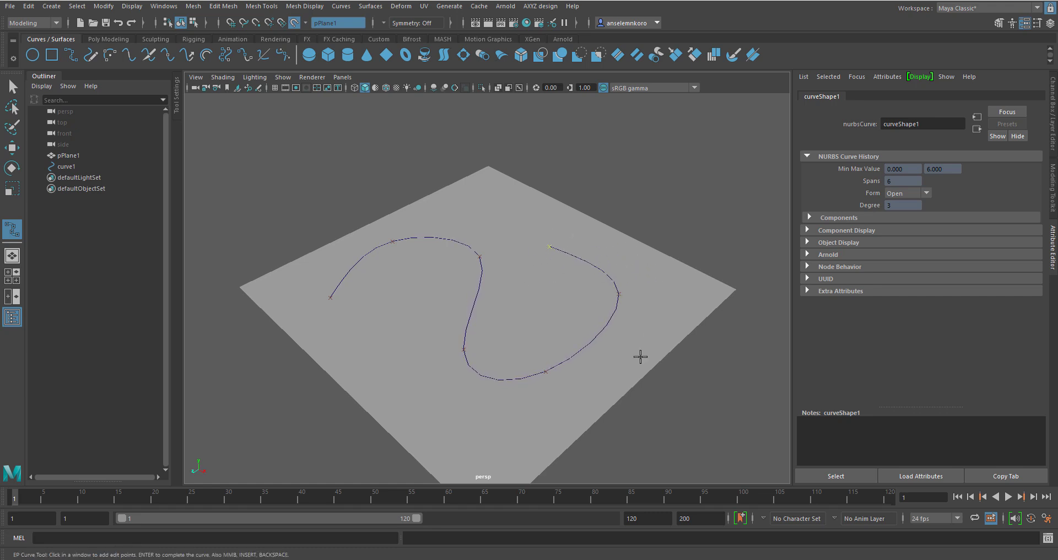
alt+drag(638, 357, 562, 333)
alt+right_drag(563, 333, 543, 346)
scroll(543, 347, down, 3)
click(12, 87)
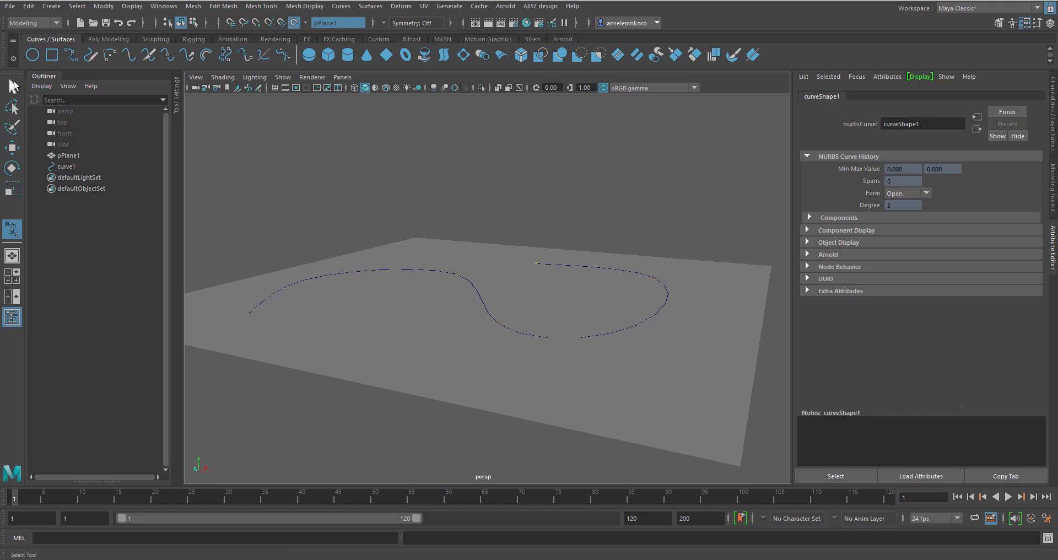
Hide the plane and turn off its live surface, keeping the curve selected.
scroll(487, 291, down, 2)
scroll(497, 297, down, 1)
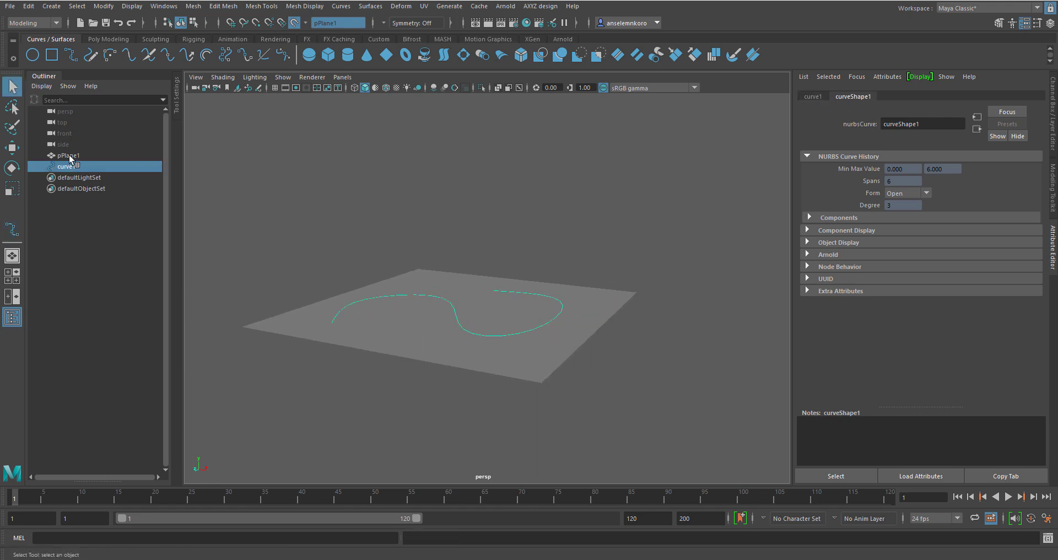
click(69, 156)
key(h)
click(473, 332)
alt+drag(473, 332, 439, 334)
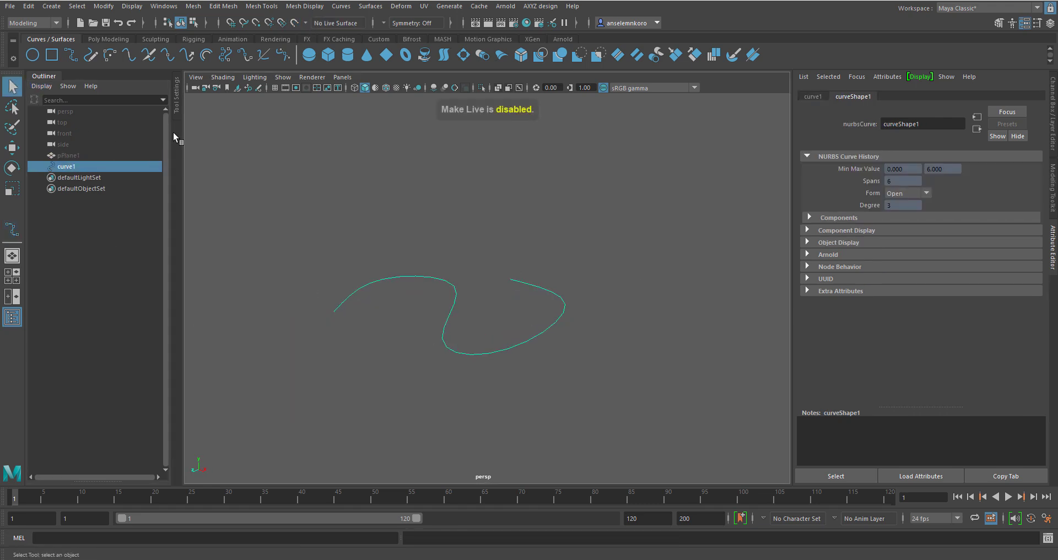
Generate a wire mesh from the S-shaped curve with the Wire Mesh from Curve tool.
click(51, 7)
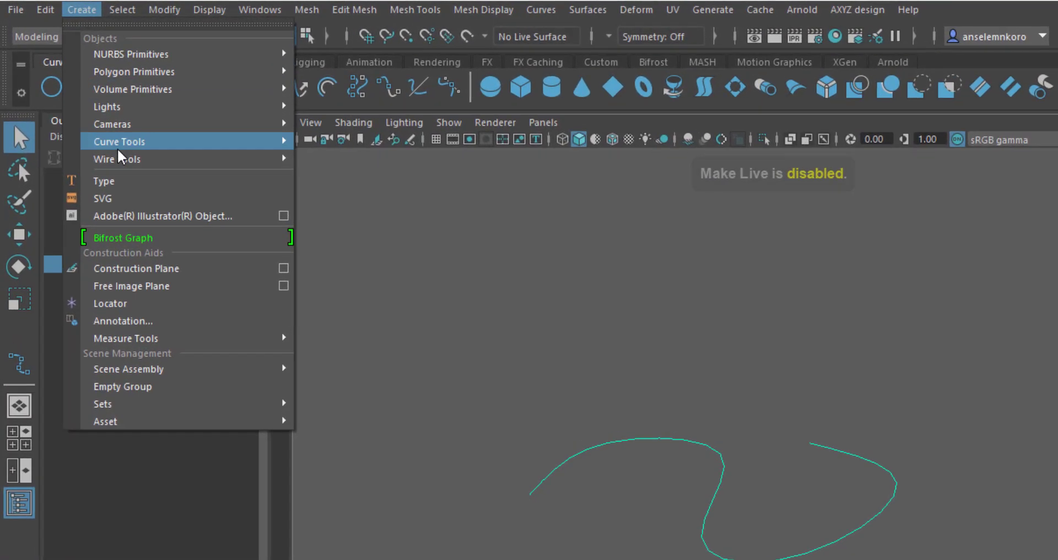
mouse_move(77, 99)
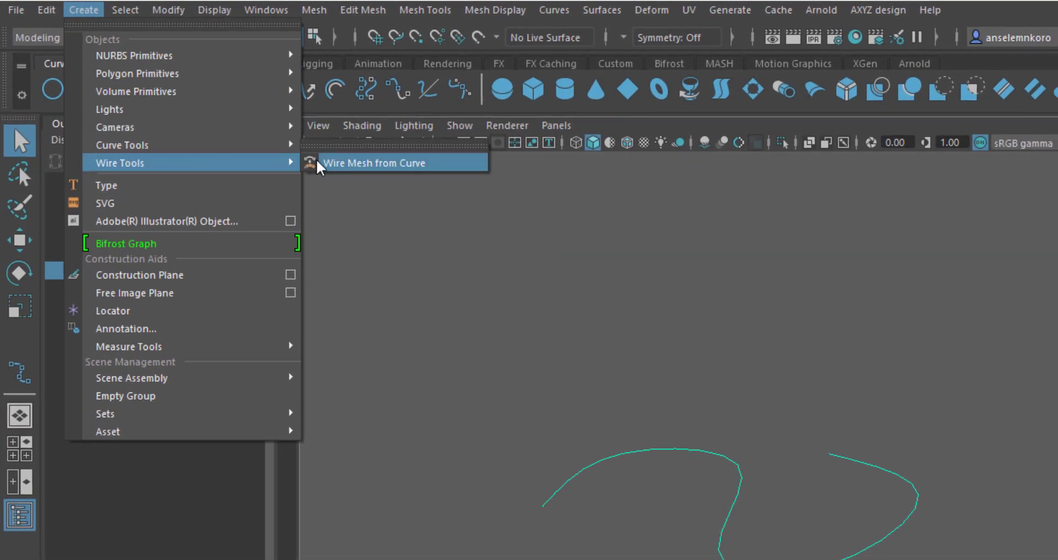
click(320, 164)
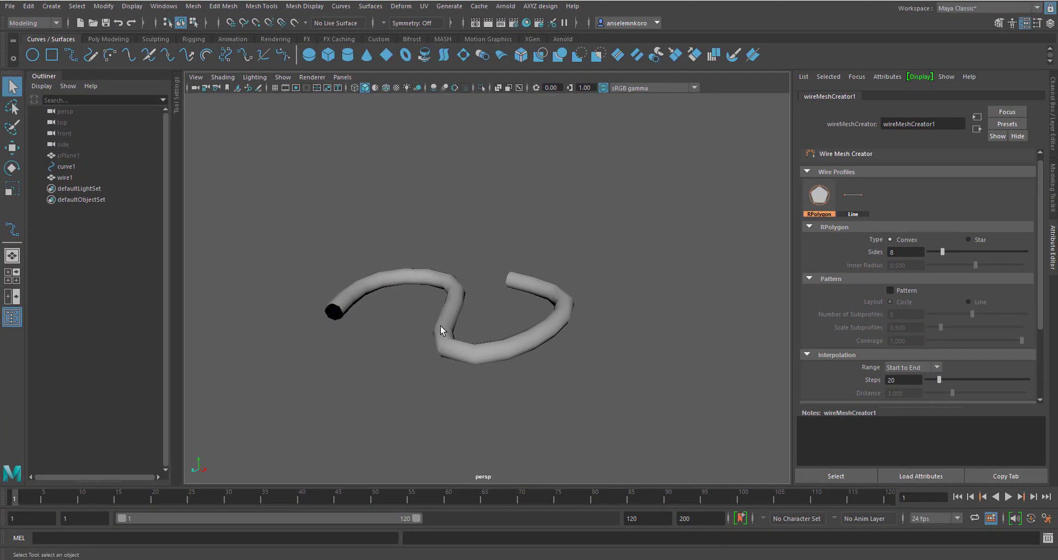
Hide the curve, select the wire mesh and open its wireMeshCreator1 settings.
alt+drag(441, 330, 622, 309)
scroll(547, 372, up, 5)
scroll(574, 287, down, 3)
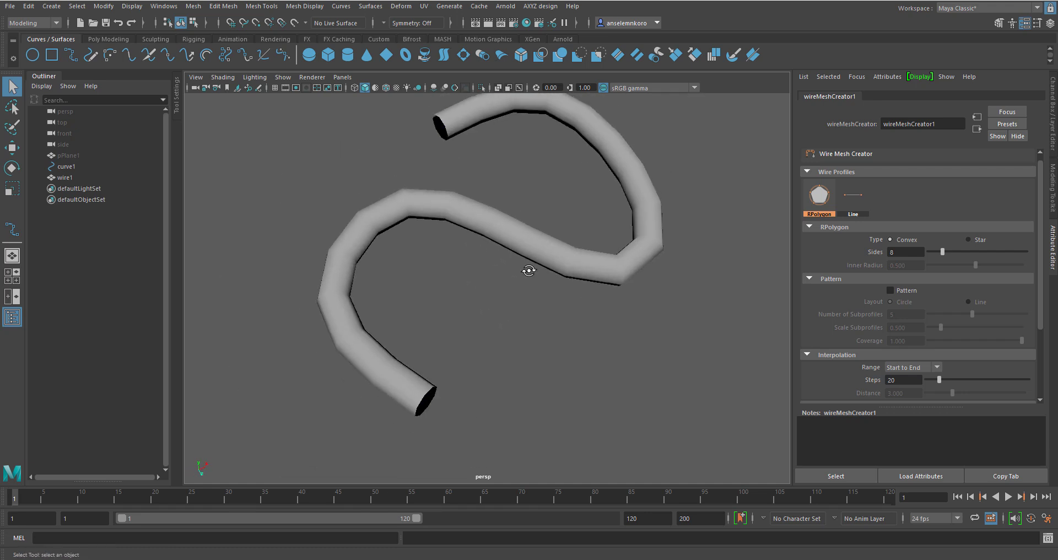
click(64, 166)
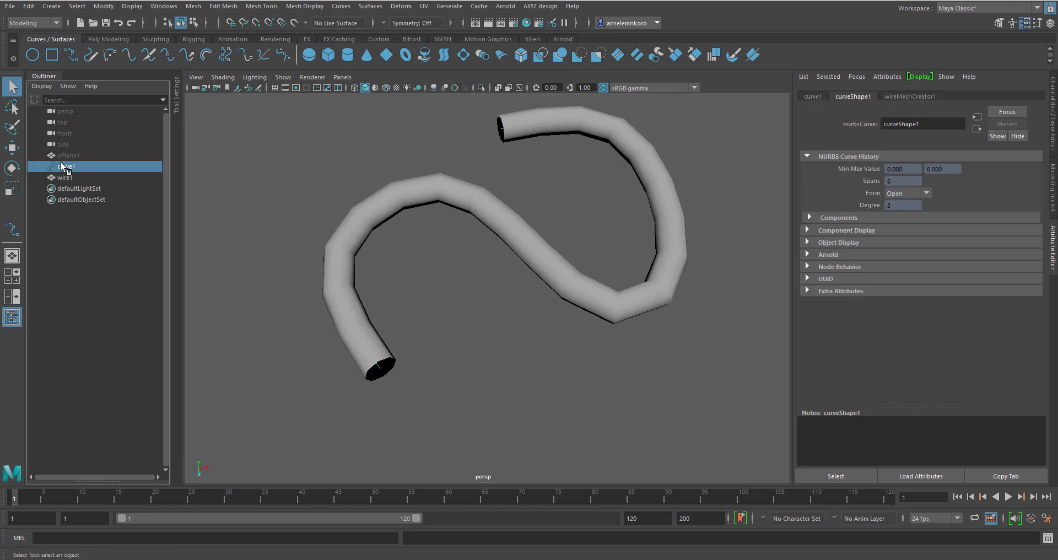
key(h)
click(395, 216)
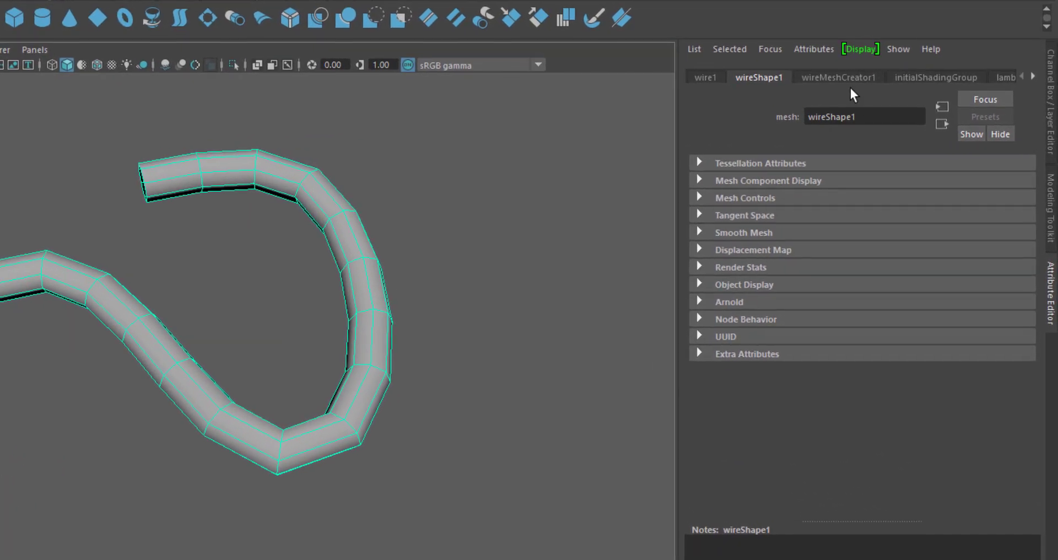
click(907, 97)
alt+drag(551, 359, 303, 389)
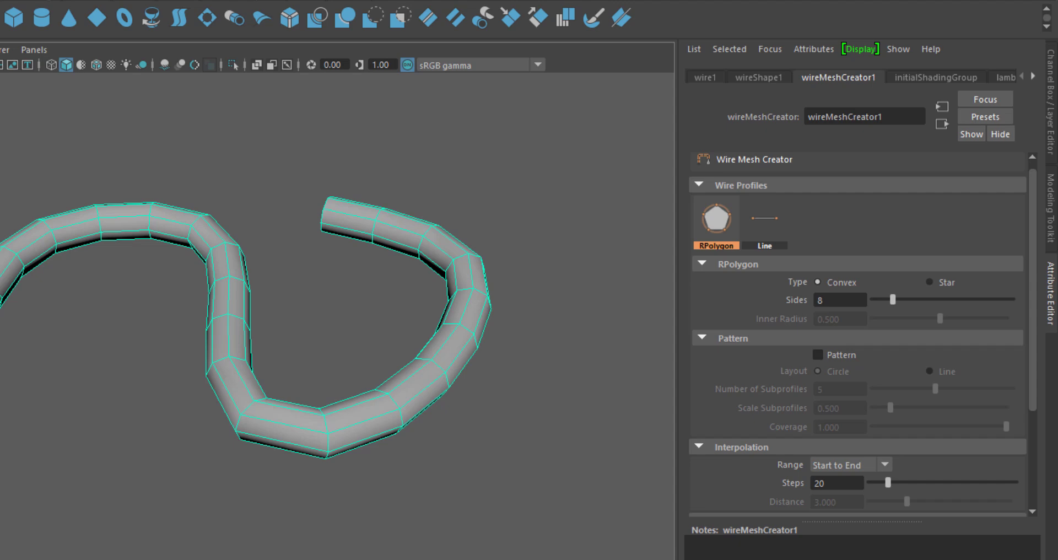
Try the Line wire profile on the mesh, and restore the RPolygon profile.
click(770, 221)
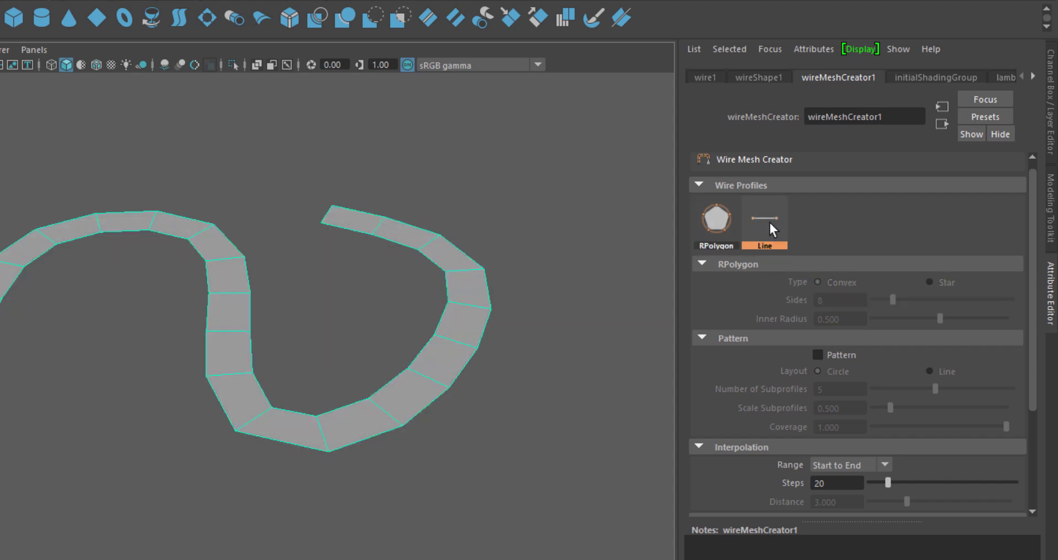
click(717, 219)
key(ctrl+z)
click(716, 223)
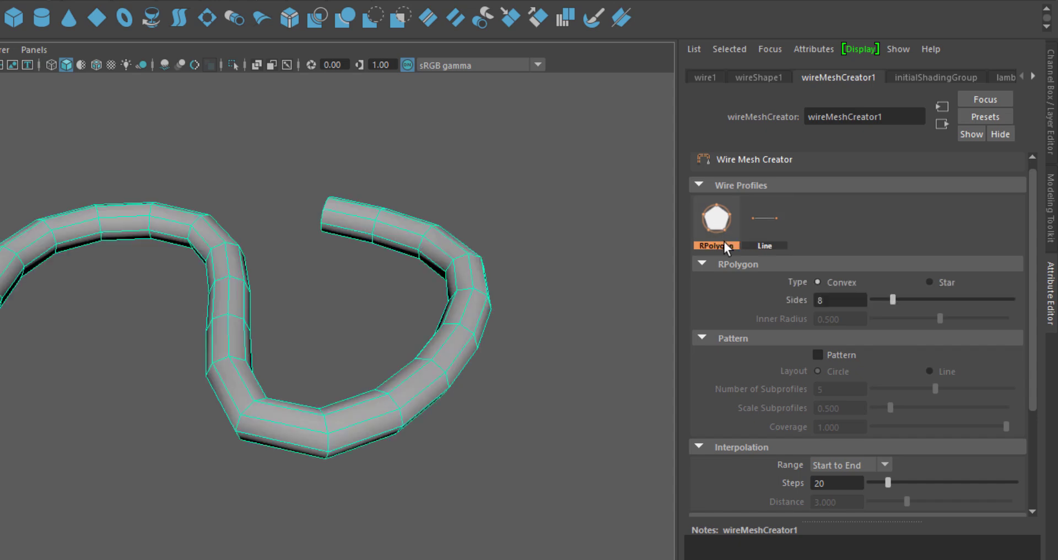
Compare the Convex and Star polygon types, ending on Star with an inner radius of about 0.572.
click(930, 281)
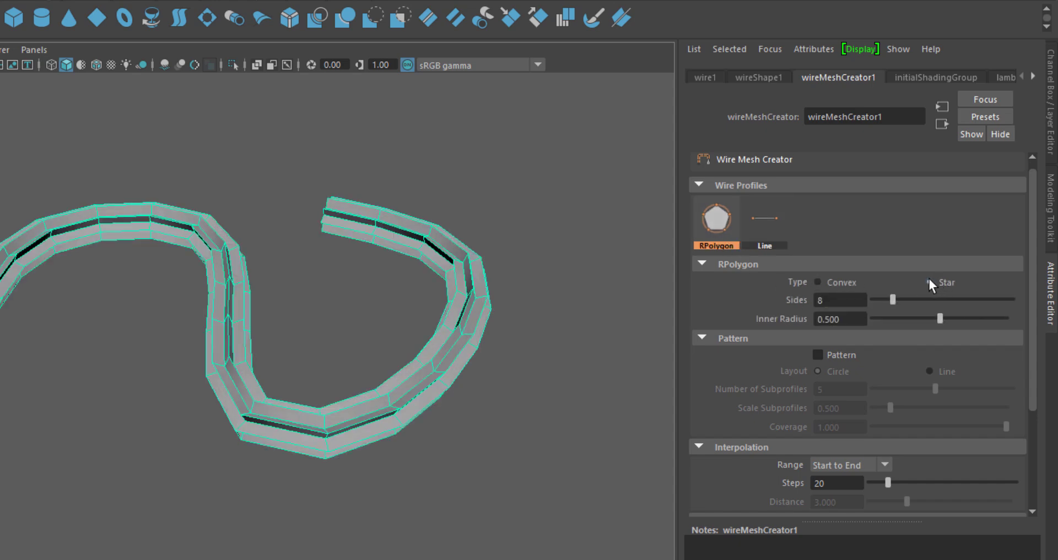
click(835, 282)
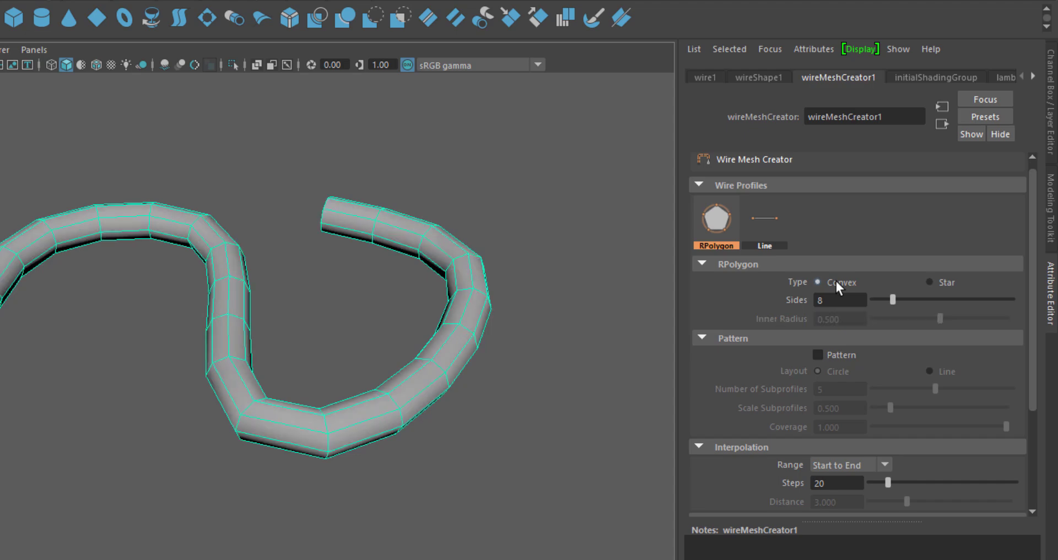
click(930, 281)
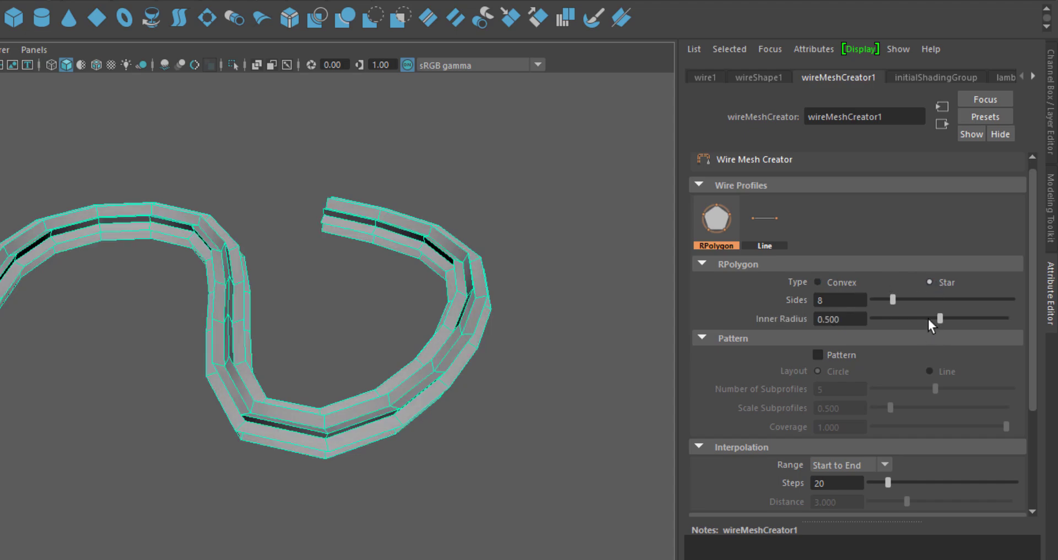
drag(929, 319, 962, 345)
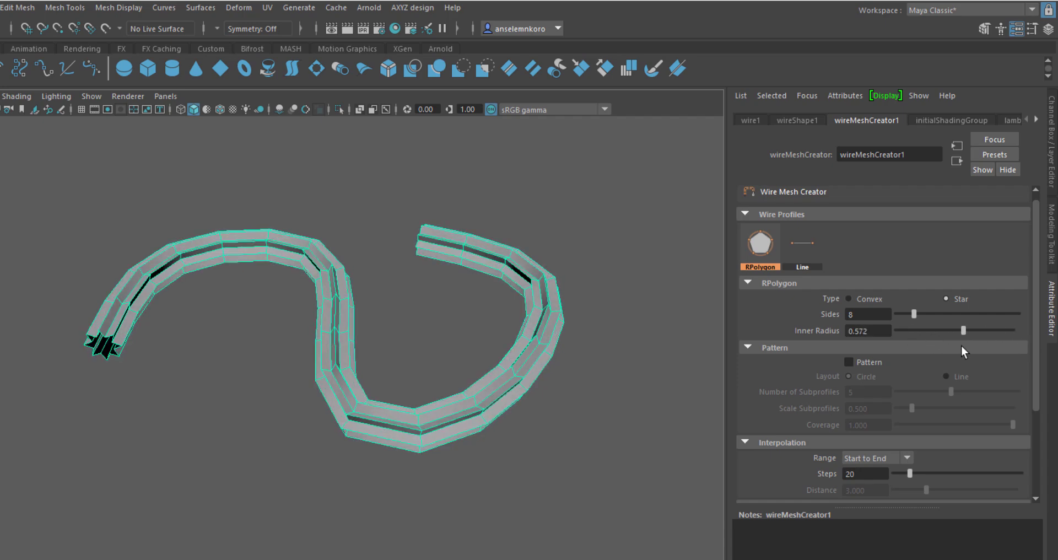
Set the polygon profile to 10 sides and its type to Convex.
mouse_move(914, 313)
mouse_down()
mouse_move(978, 313)
mouse_move(894, 311)
mouse_move(952, 317)
mouse_move(920, 314)
mouse_up()
click(873, 299)
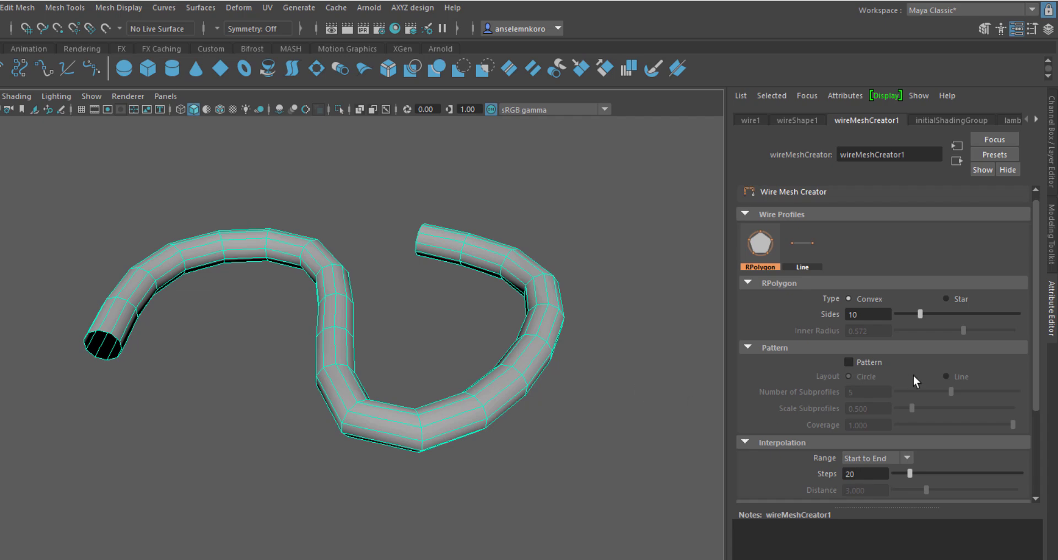
Turn on the profile pattern and try its Line layout before returning to the Circle layout.
click(872, 363)
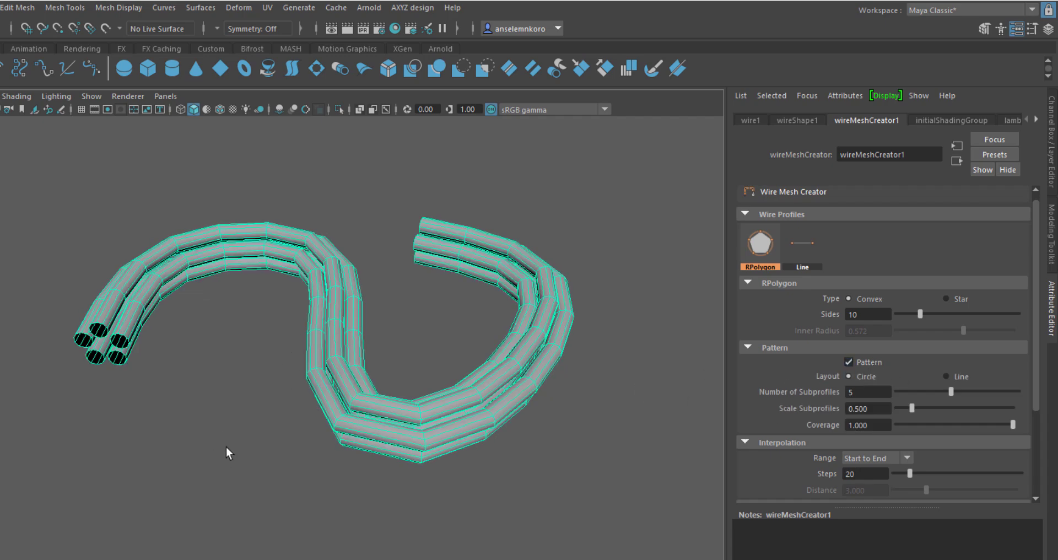
alt+drag(236, 480, 339, 444)
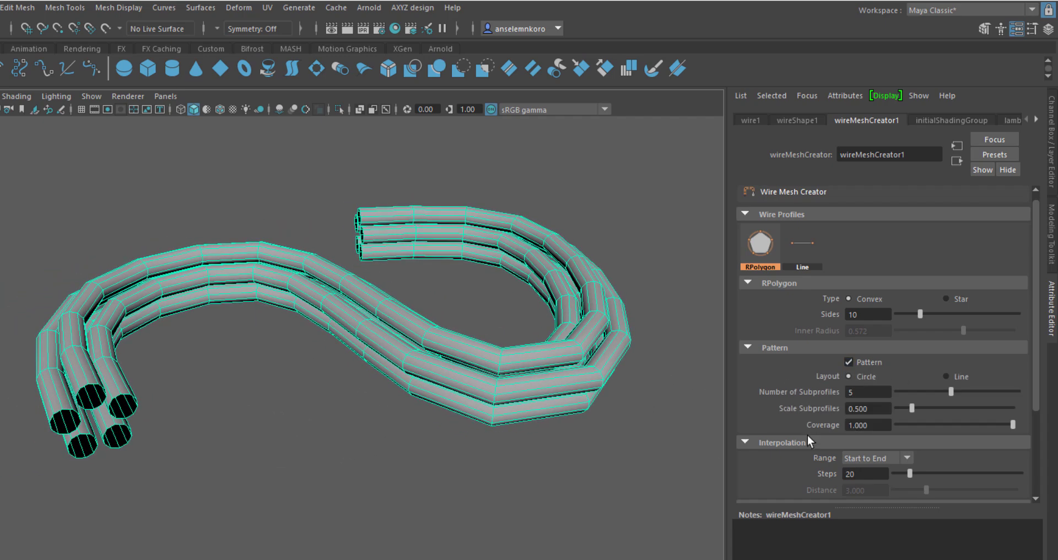
scroll(794, 392, down, 1)
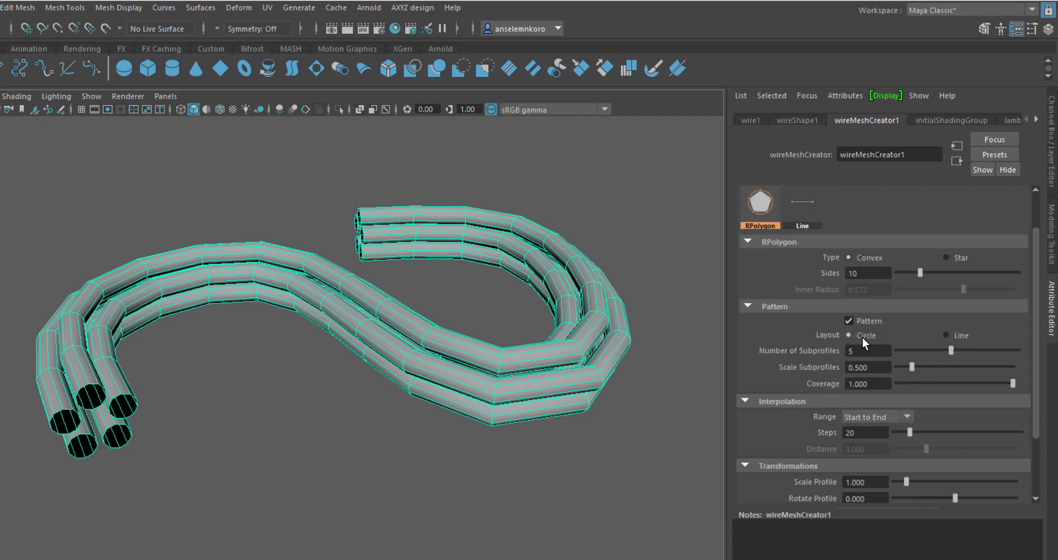
click(947, 336)
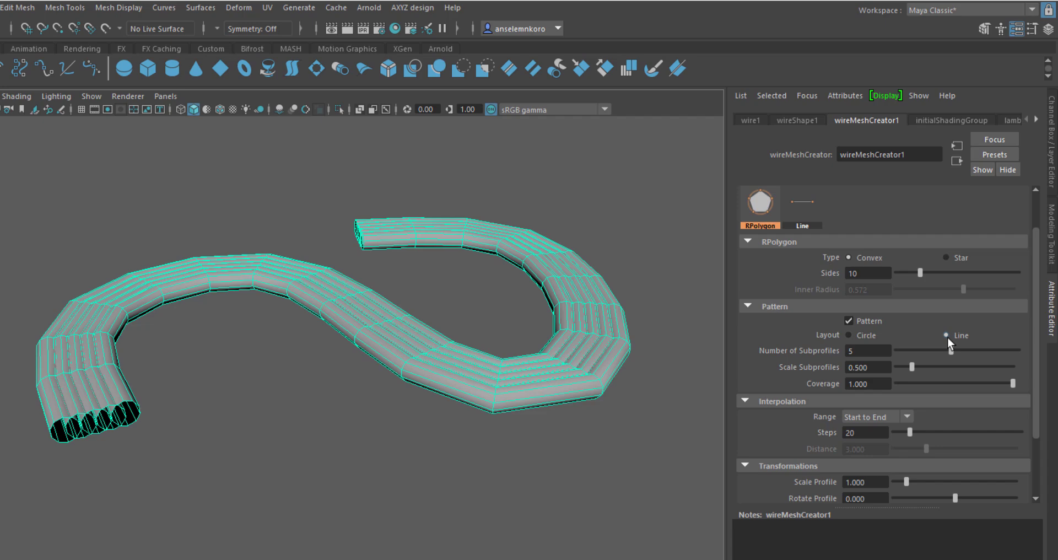
click(849, 336)
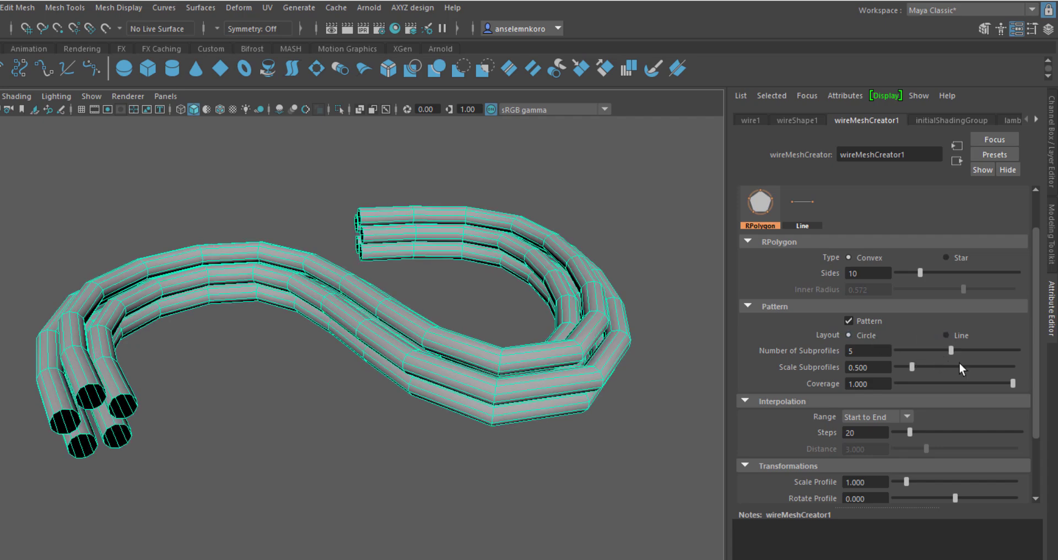
Set the pattern to 9 subprofiles with a subprofile scale of about 0.289 and a coverage of 1.
drag(958, 349, 933, 352)
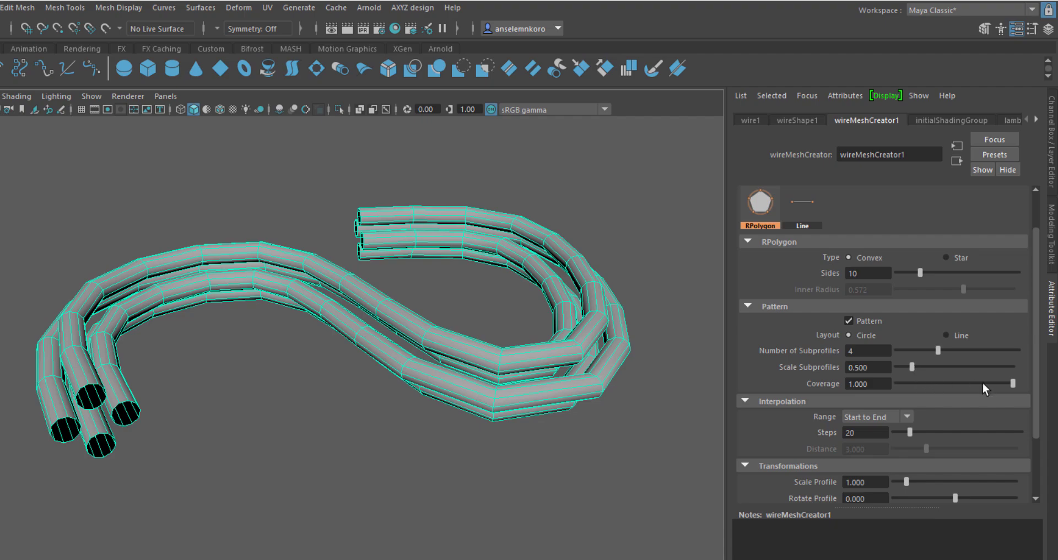
drag(984, 383, 1019, 408)
drag(914, 365, 1004, 357)
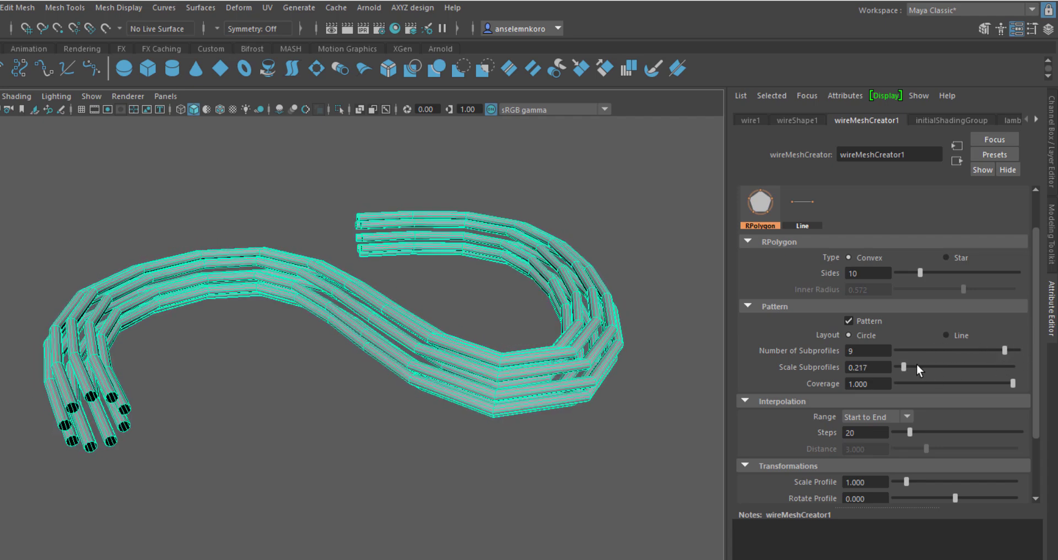
drag(908, 368, 905, 367)
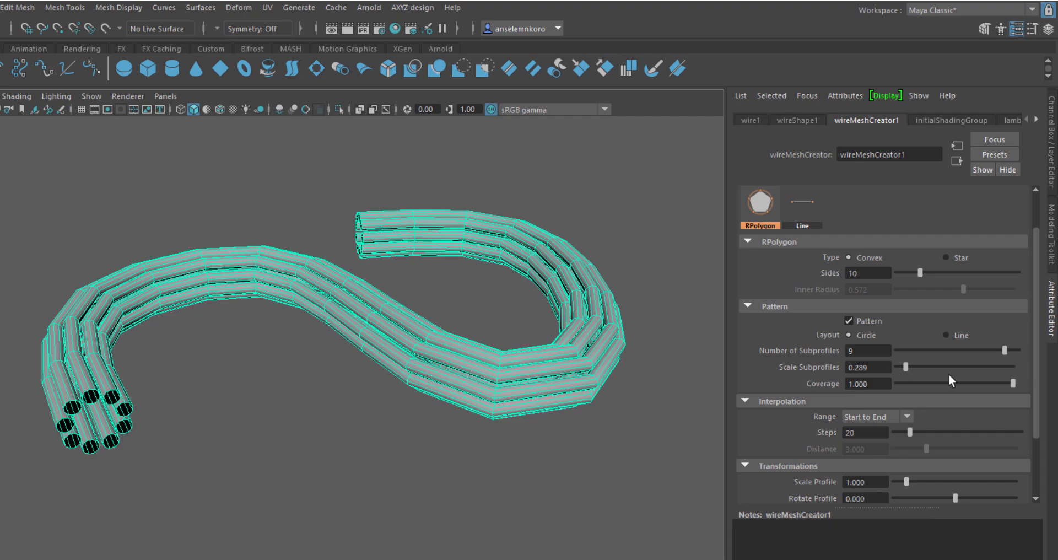
mouse_move(1019, 384)
mouse_down()
mouse_move(889, 380)
mouse_move(1020, 386)
mouse_up()
Set the interpolation steps to 63 and the twist to 1800 to form a rope.
scroll(922, 319, down, 3)
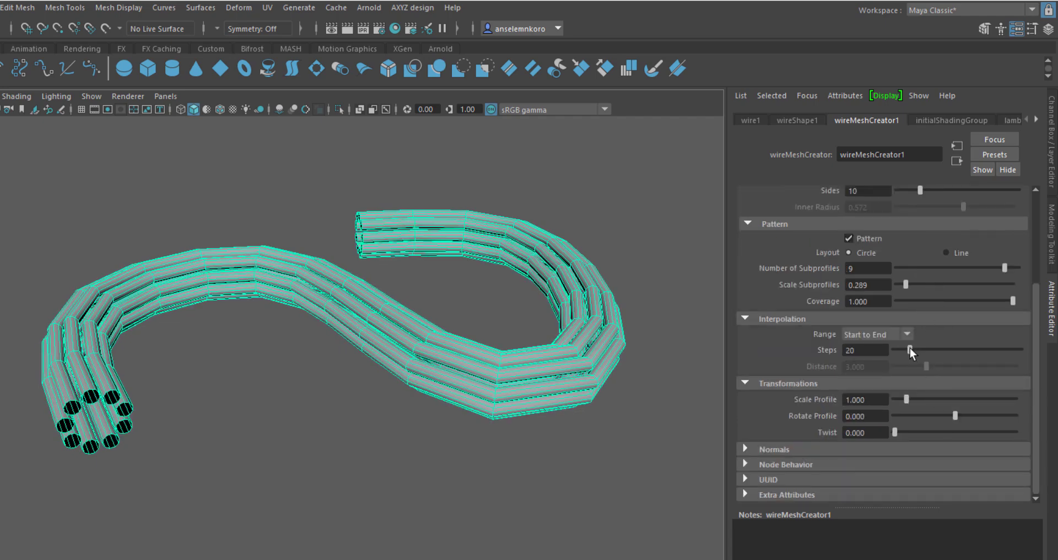
drag(909, 347, 943, 355)
drag(897, 432, 1044, 424)
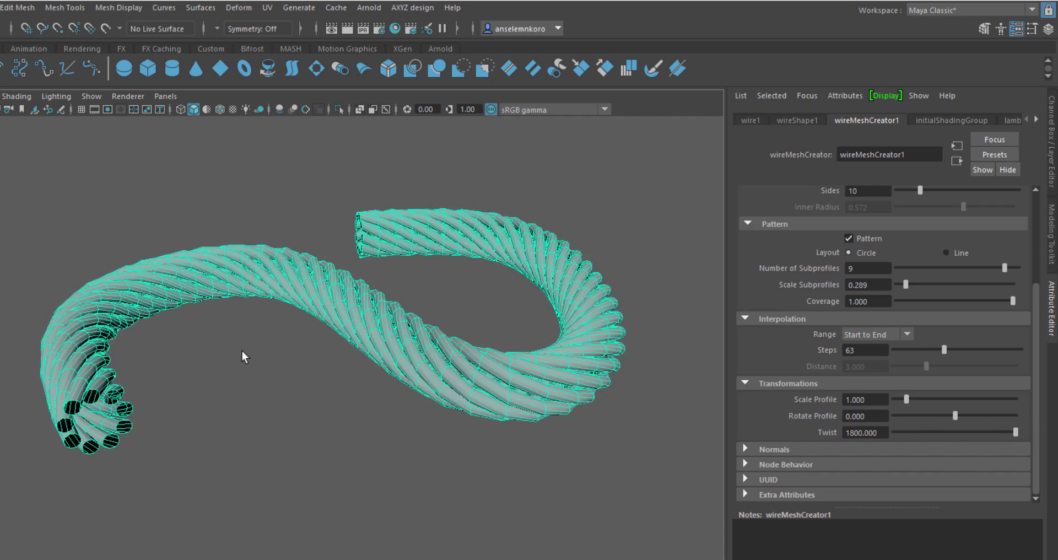
Unhide the curve that drives the wire mesh, keeping it selected.
alt+drag(266, 386, 355, 395)
alt+right_drag(354, 395, 292, 369)
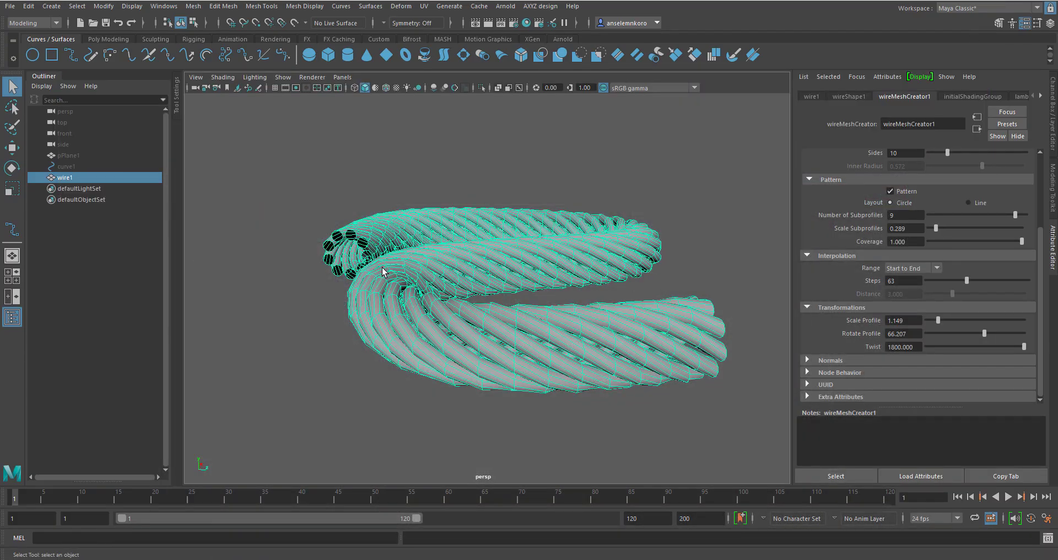
alt+drag(485, 303, 385, 335)
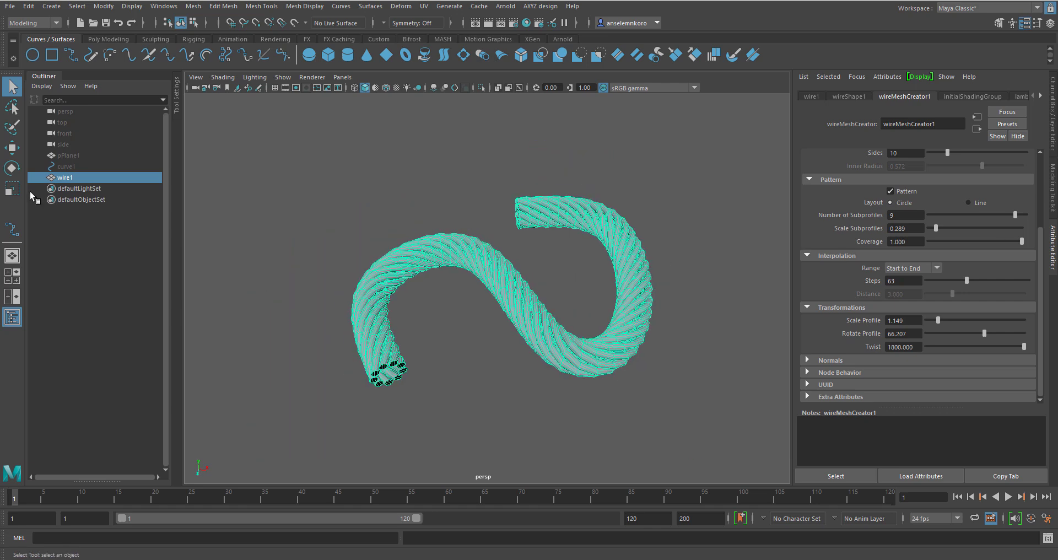
click(65, 167)
key(h)
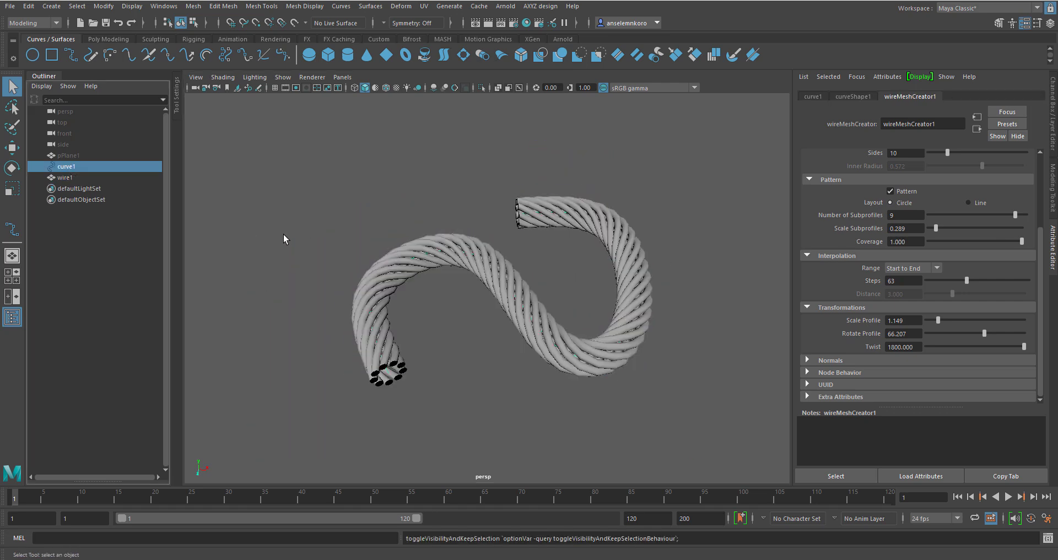
Show the curve's control vertices and move the one above the arch up and outward to reshape the rope.
alt+drag(341, 253, 448, 286)
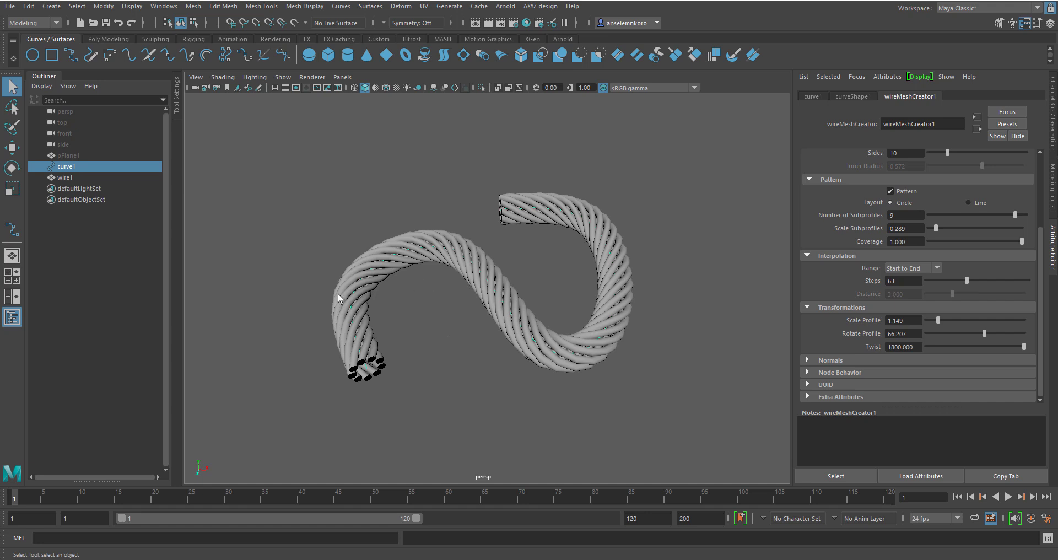
right_click(428, 301)
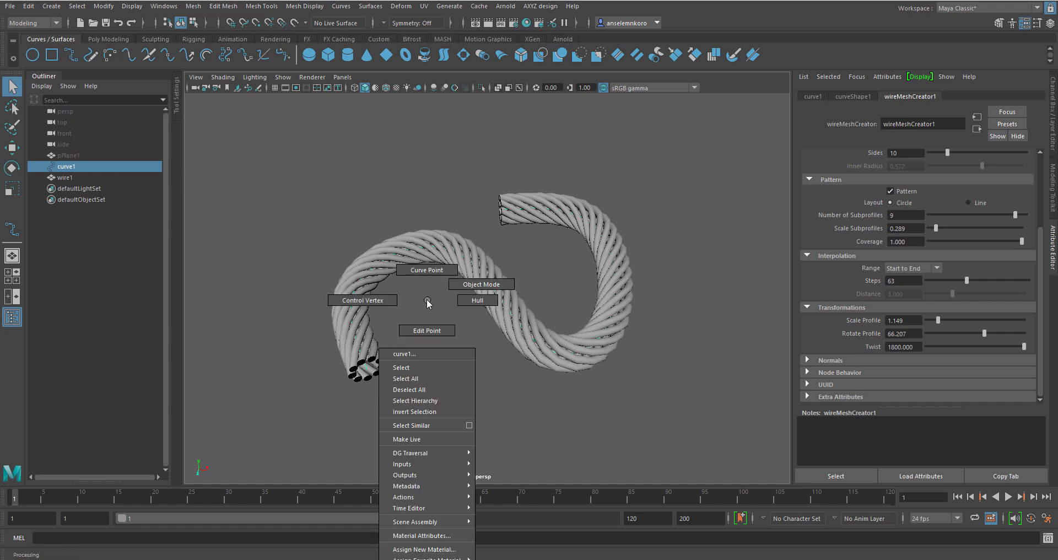
click(380, 304)
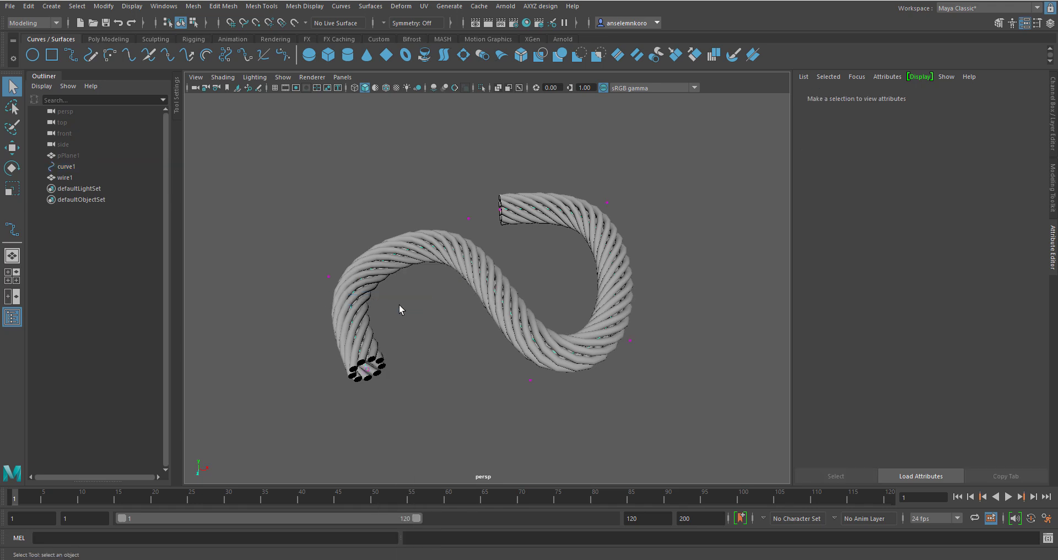
mouse_move(441, 199)
mouse_down()
mouse_move(479, 231)
mouse_move(453, 207)
mouse_move(409, 241)
mouse_move(488, 304)
mouse_move(463, 376)
mouse_move(430, 186)
mouse_move(439, 189)
mouse_up()
click(13, 147)
Switch the curve to edit points, then move its far end point slightly up and the arch's top point down.
right_click(420, 301)
click(424, 331)
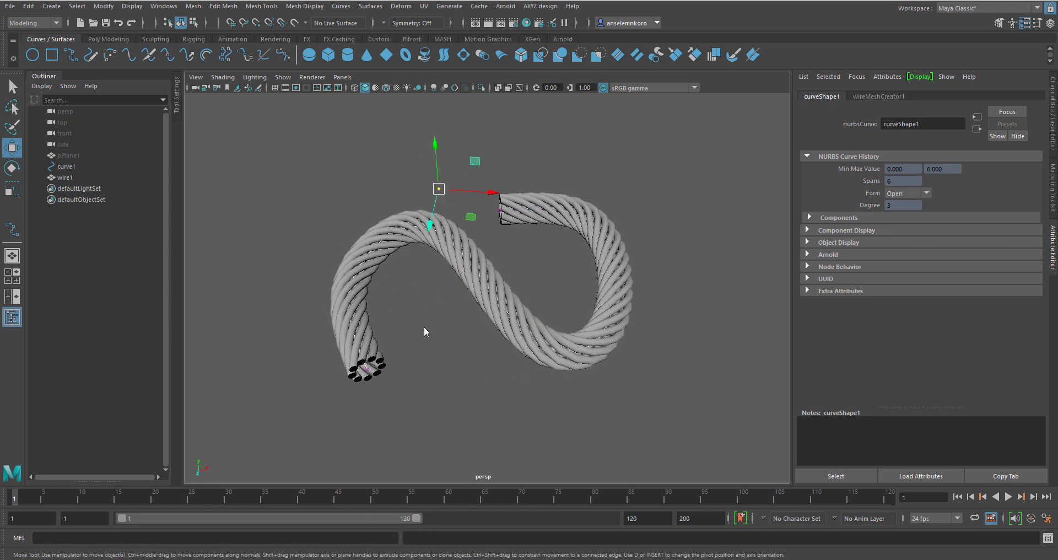
click(480, 349)
click(499, 209)
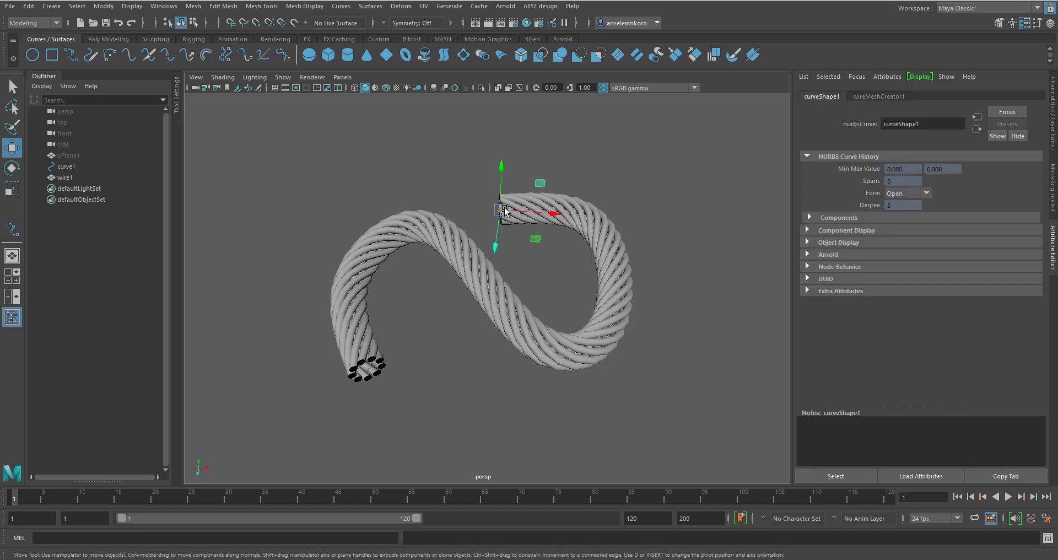
middle_drag(541, 183, 505, 200)
click(402, 6)
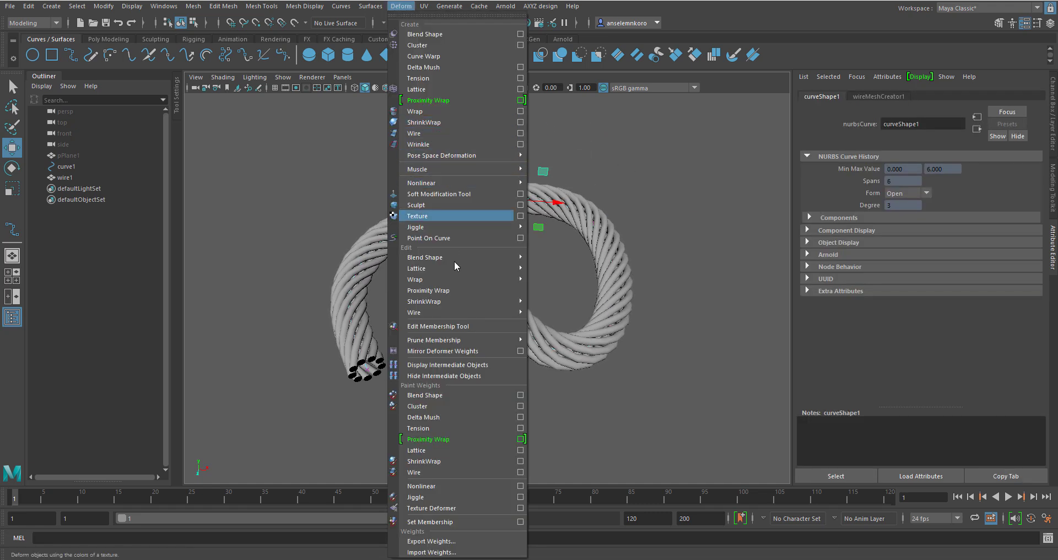
click(688, 5)
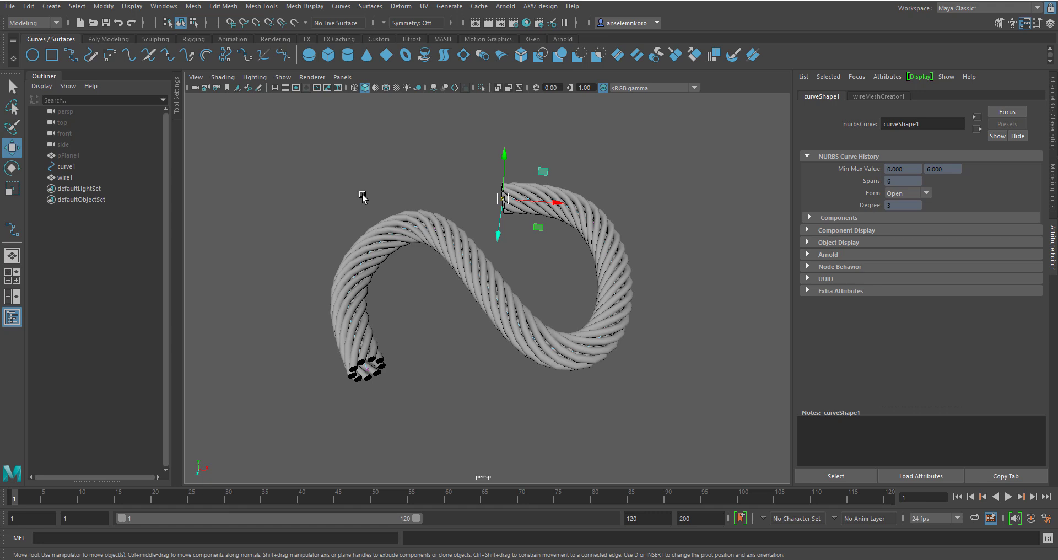
drag(363, 198, 444, 281)
mouse_move(435, 232)
mouse_down()
mouse_move(427, 291)
mouse_move(470, 292)
mouse_move(449, 303)
mouse_move(416, 234)
mouse_up()
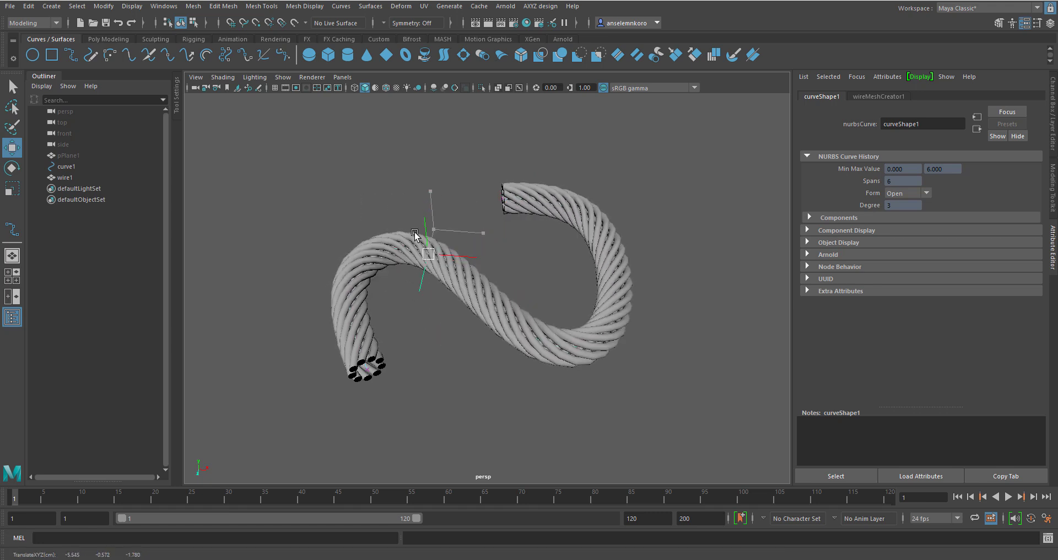
Start a new empty scene and show the viewport grid.
key(ctrl+n)
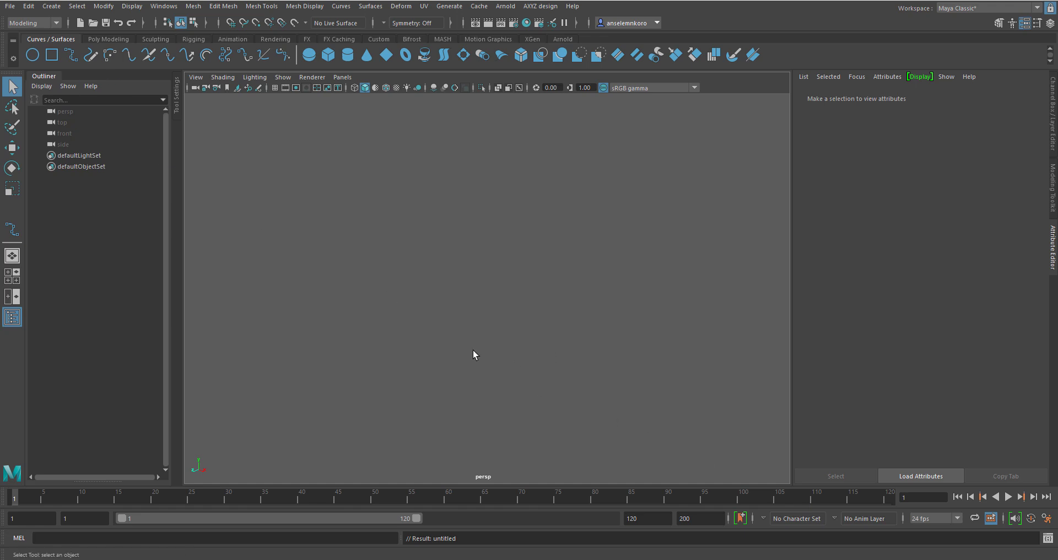
click(275, 88)
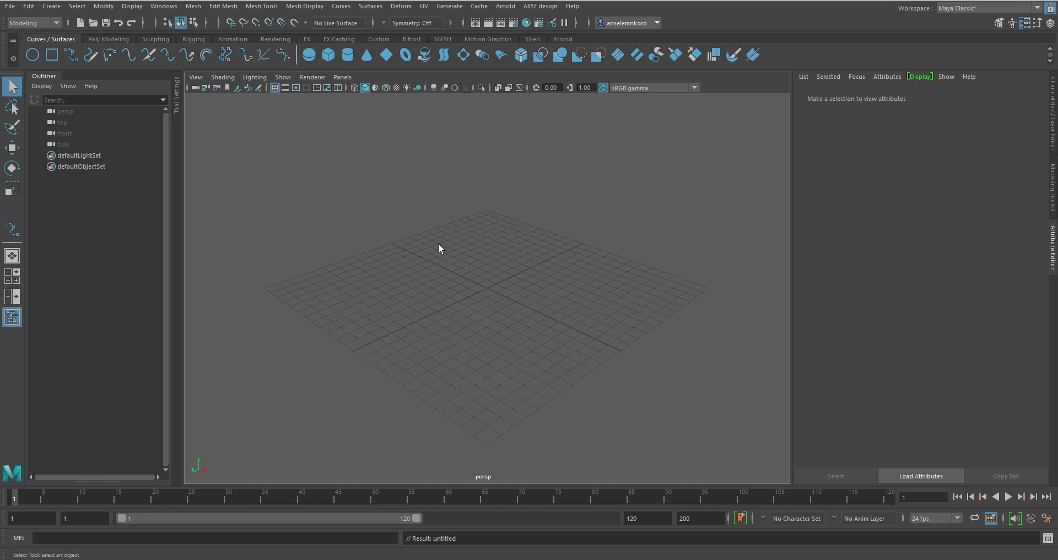
Create a polygon helix at the centre of the grid.
shift+right_click(485, 168)
shift+right_drag(485, 166, 483, 266)
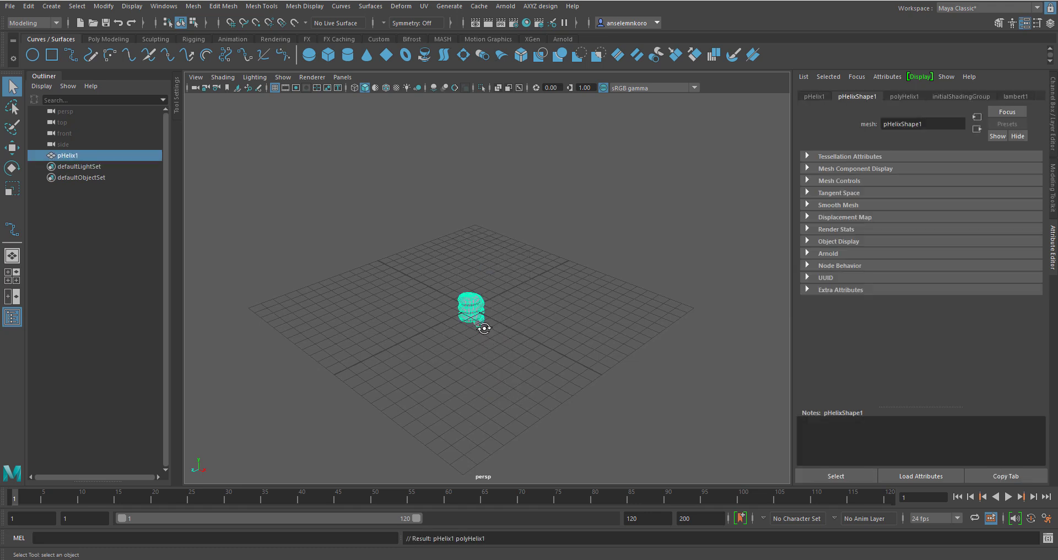
Reshape the polygon helix to 7.9 coils and a height of 18.9.
alt+drag(480, 323, 471, 370)
key(t)
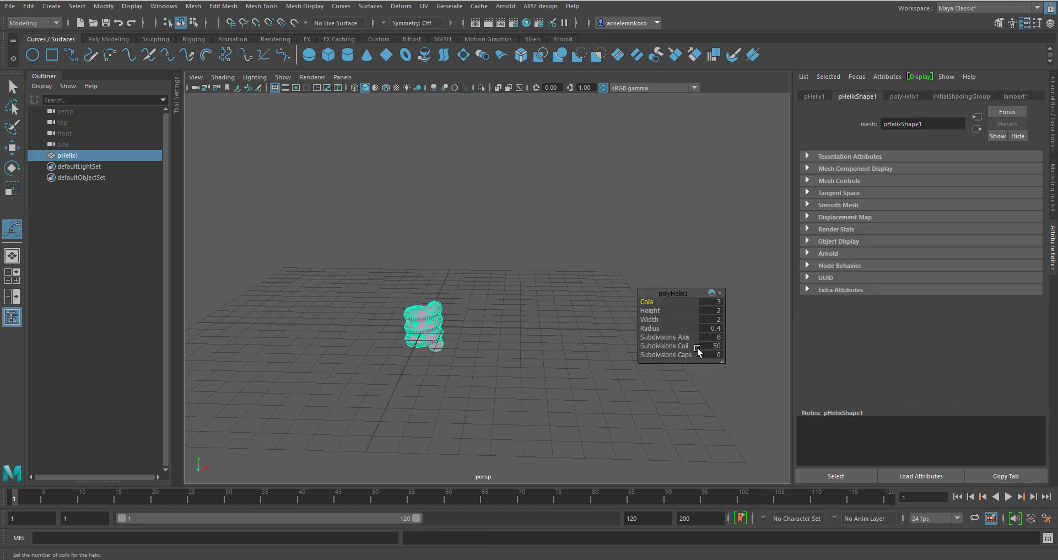
drag(646, 302, 711, 305)
drag(651, 311, 747, 319)
alt+drag(572, 364, 450, 361)
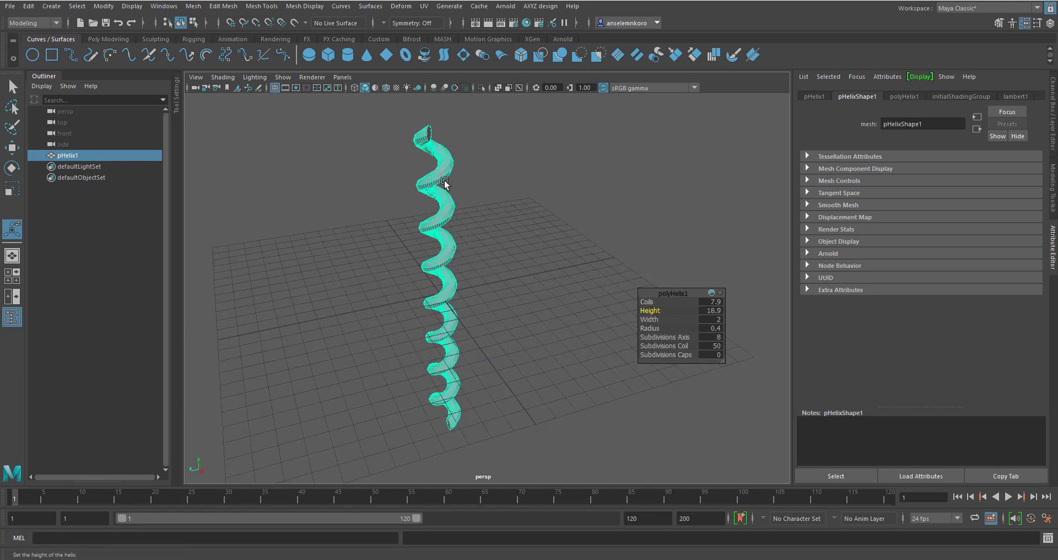
mouse_move(472, 397)
alt+mouse_down()
mouse_move(485, 378)
mouse_move(474, 380)
alt+mouse_up()
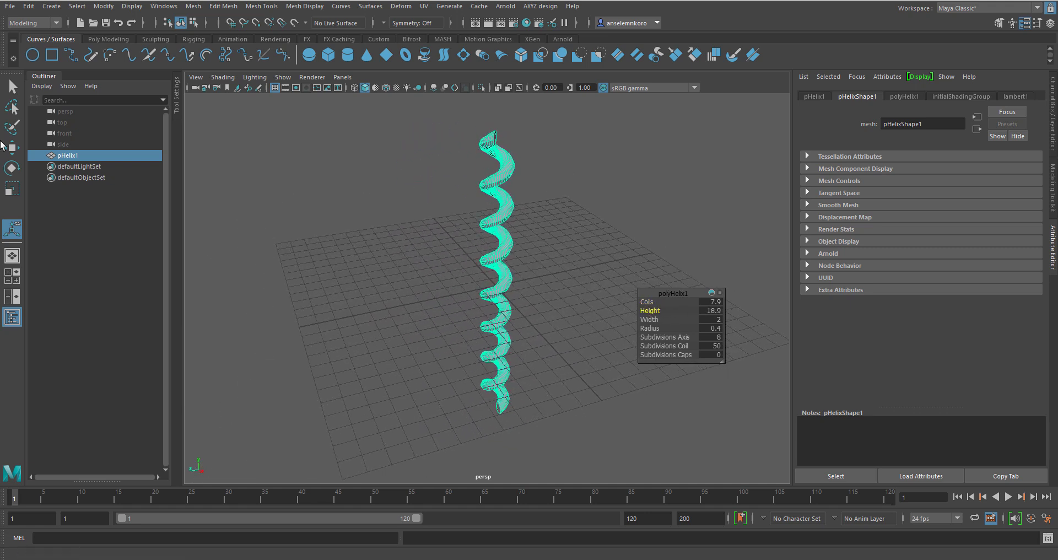
click(13, 87)
Select an edge loop running along the helix's coils and convert it to a curve with Polygon Edges to Curve.
alt+drag(415, 235, 395, 250)
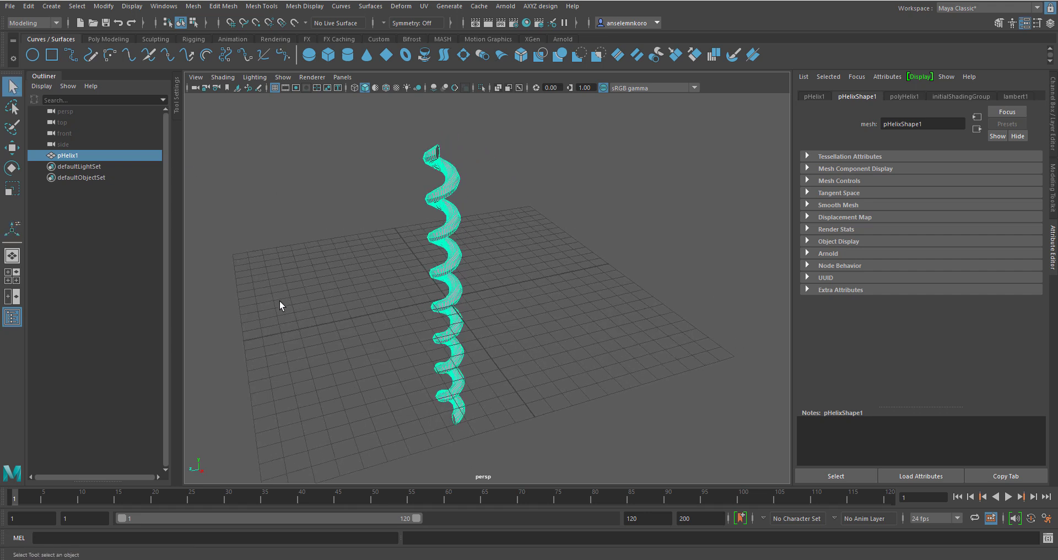
alt+drag(379, 311, 453, 188)
click(12, 148)
click(538, 386)
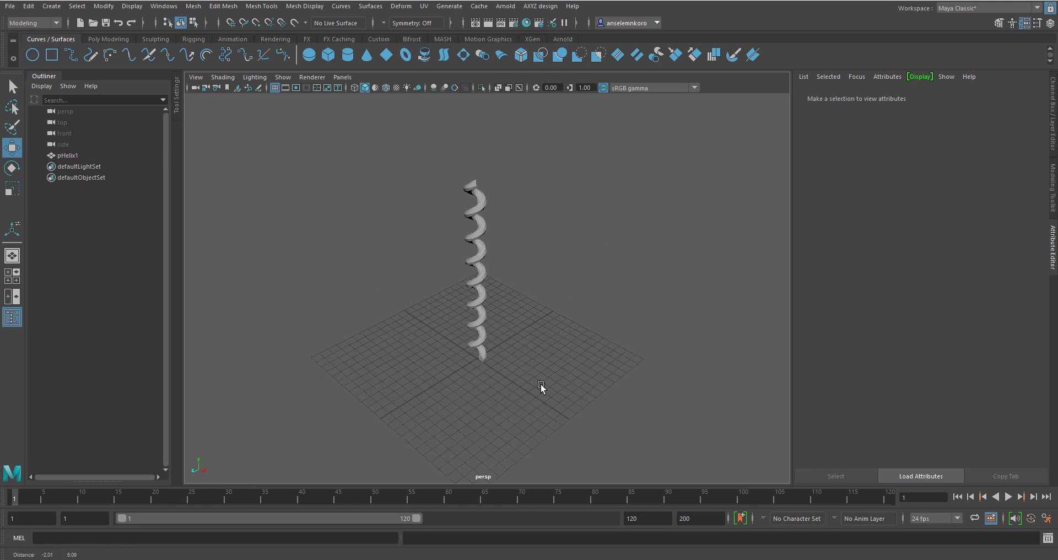
alt+right_drag(538, 386, 651, 468)
alt+drag(651, 467, 523, 388)
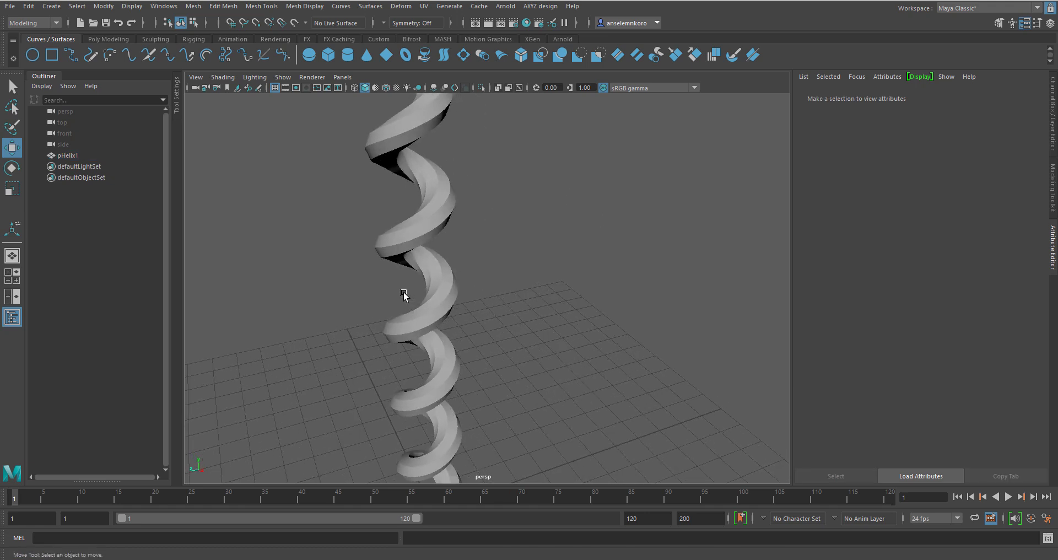
click(436, 315)
right_drag(436, 221, 437, 196)
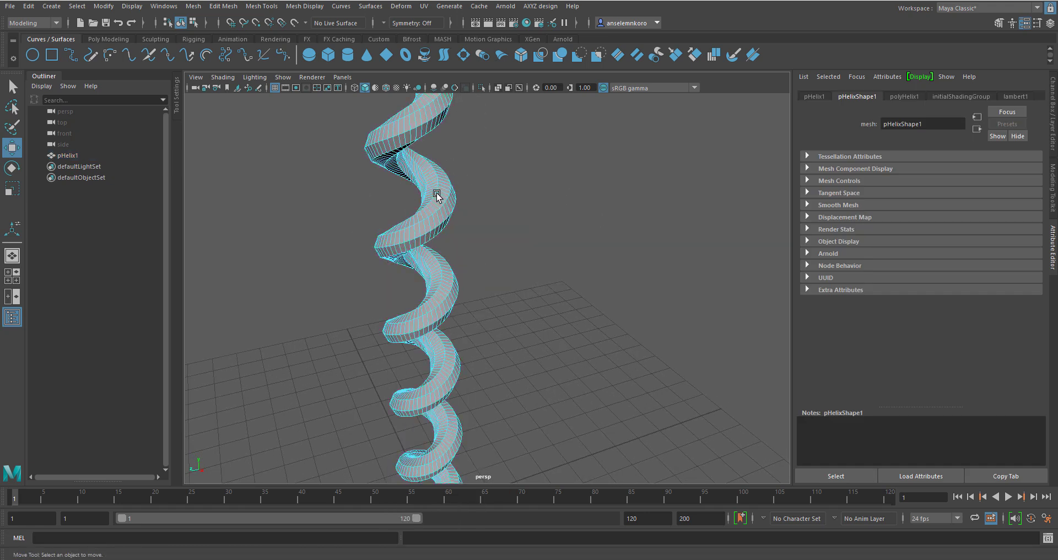
click(424, 219)
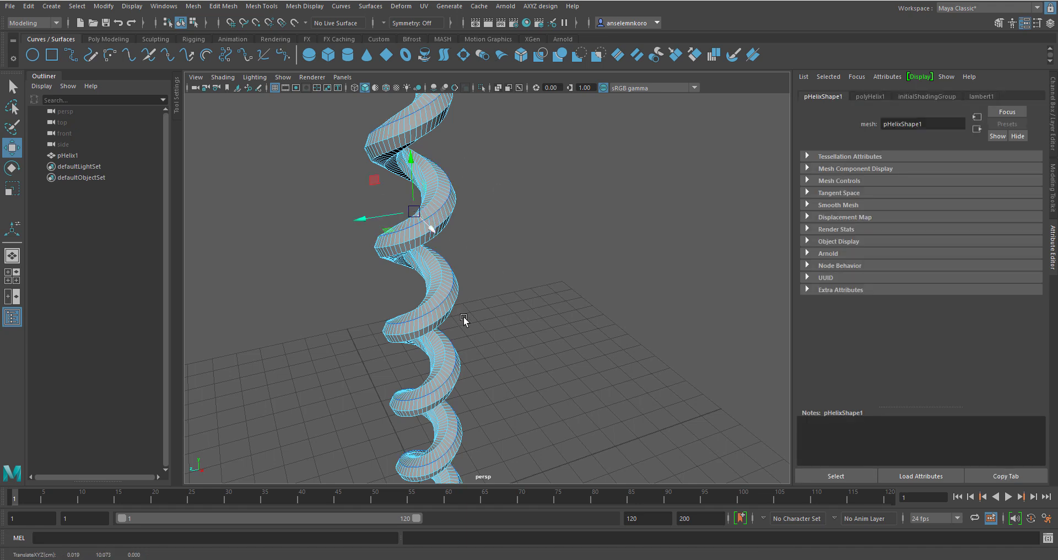
alt+middle_drag(514, 393, 537, 449)
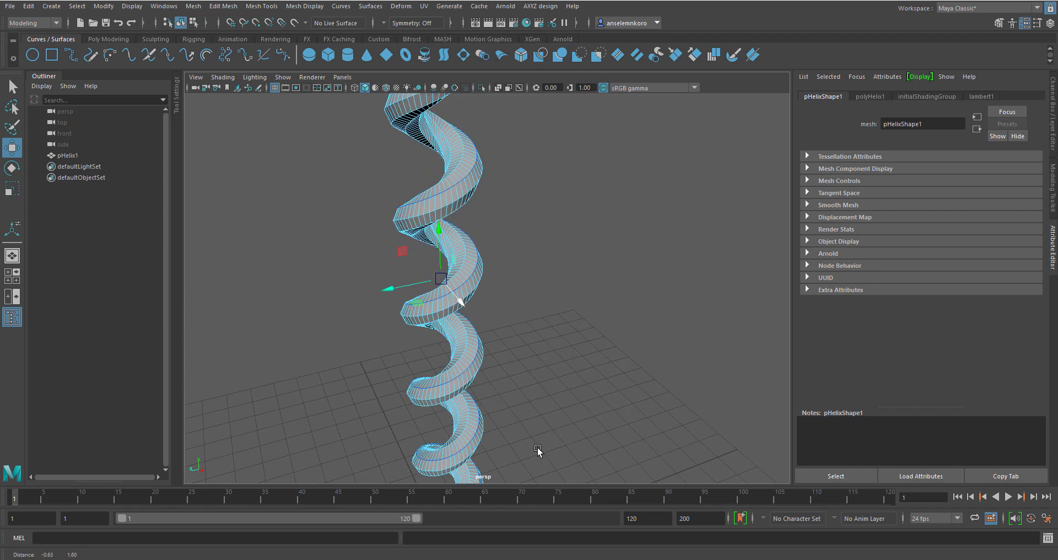
click(104, 6)
mouse_move(211, 274)
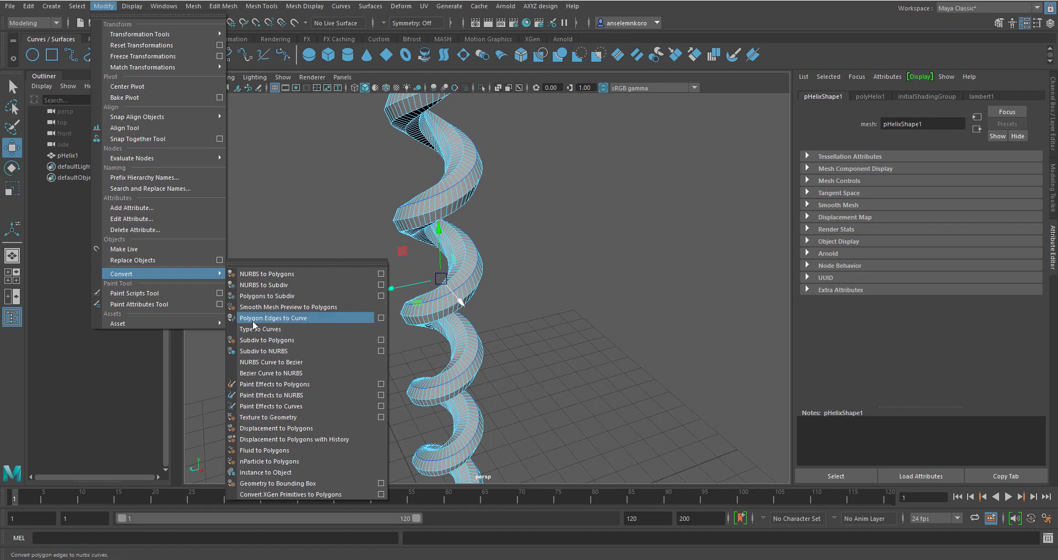
click(299, 319)
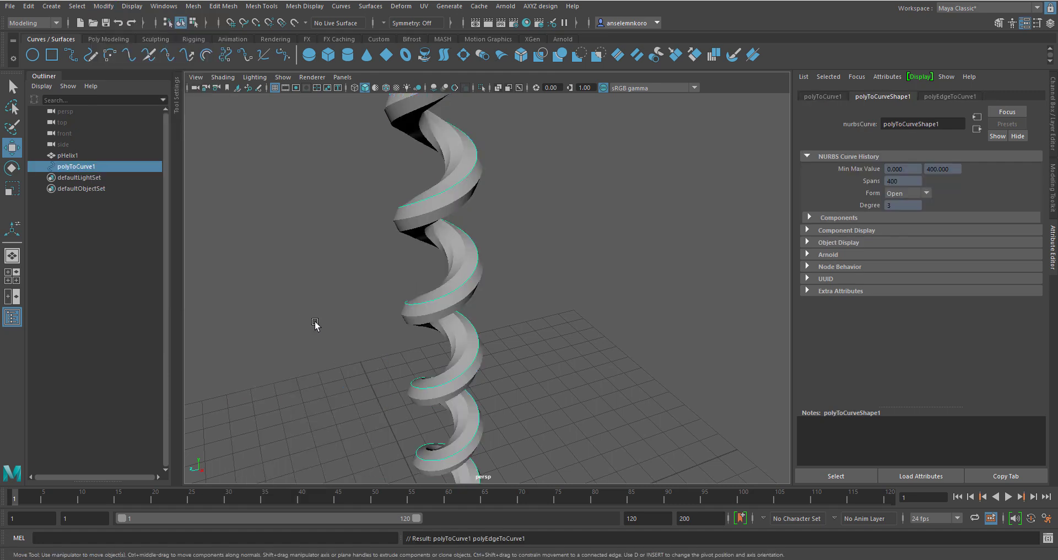
Delete the helix mesh and create a wire mesh from the extracted spiral curve.
click(441, 211)
key(Delete)
click(401, 214)
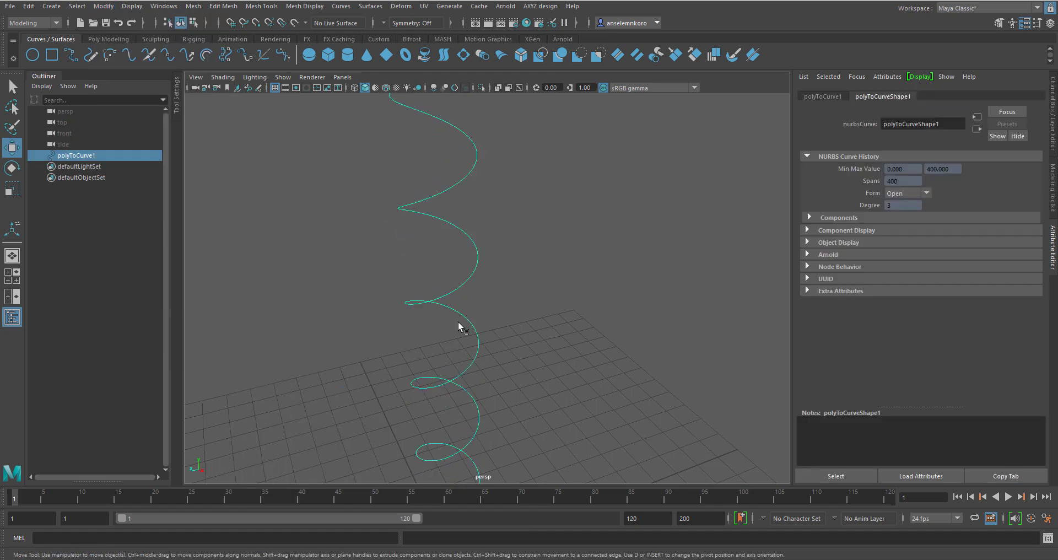
click(51, 7)
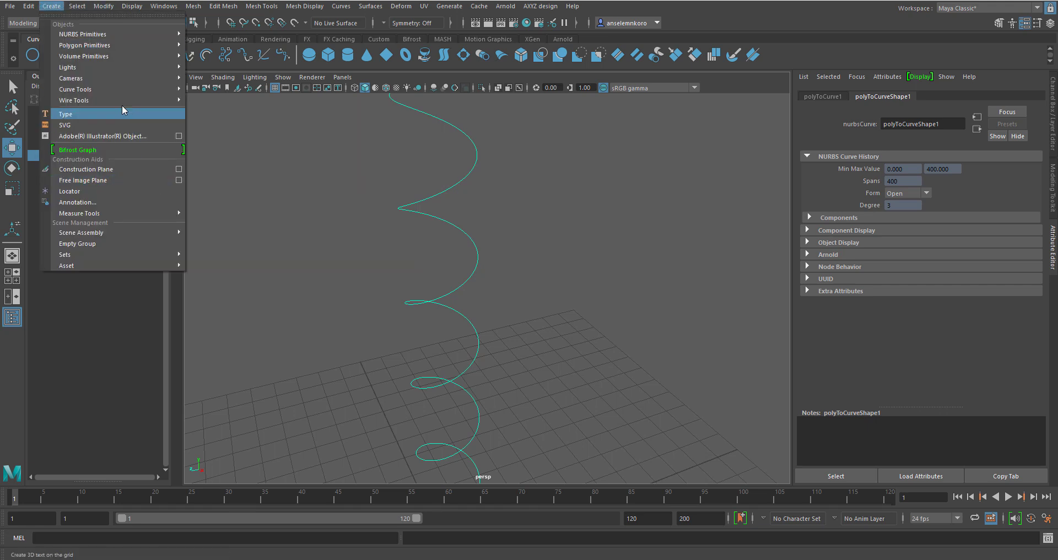
mouse_move(117, 101)
click(248, 101)
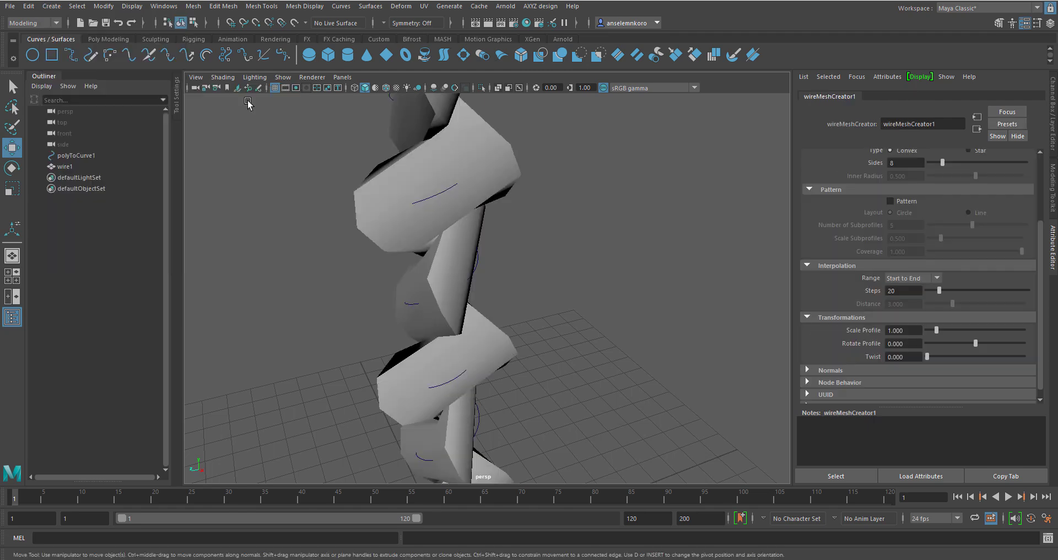
Set the spiral wire's interpolation steps to 160 and its profile scale to 0.230.
scroll(499, 300, down, 5)
alt+drag(499, 299, 420, 355)
scroll(546, 362, up, 8)
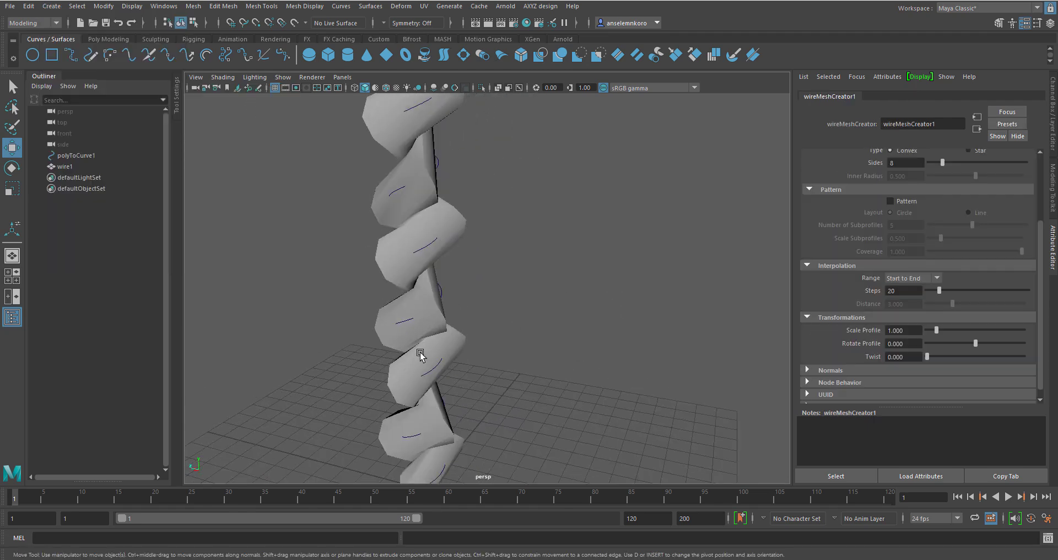
click(425, 323)
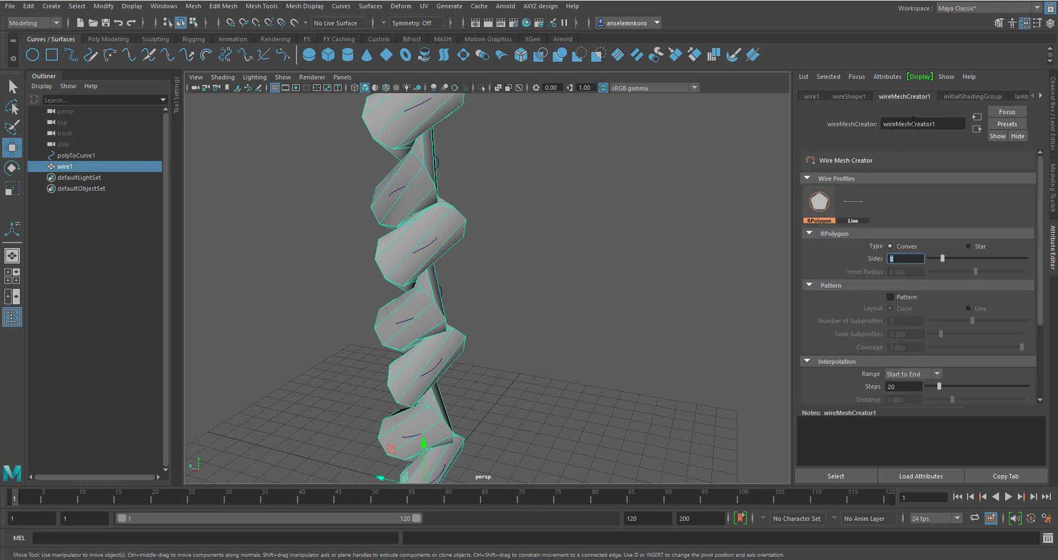
scroll(899, 281, down, 3)
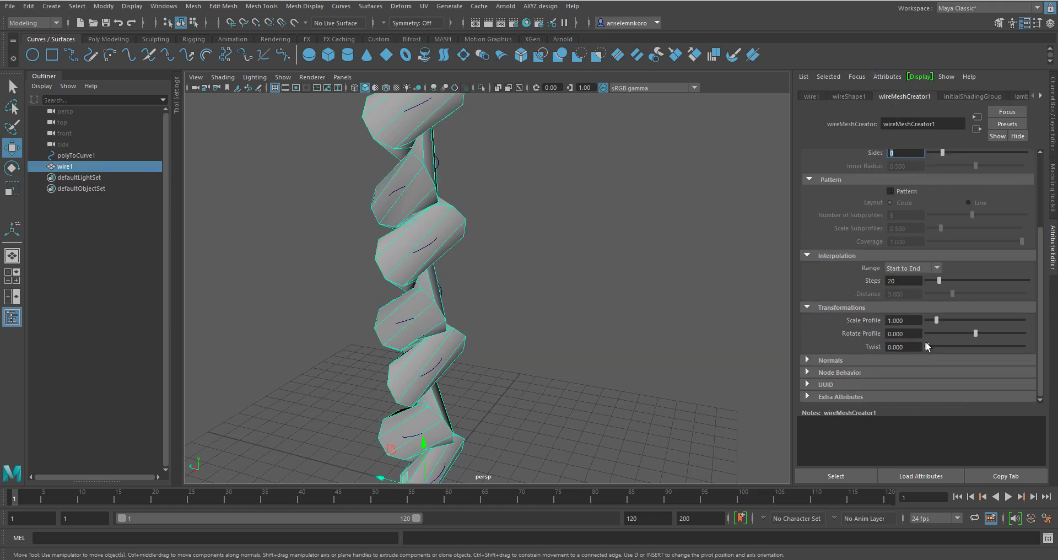
drag(939, 277, 1027, 314)
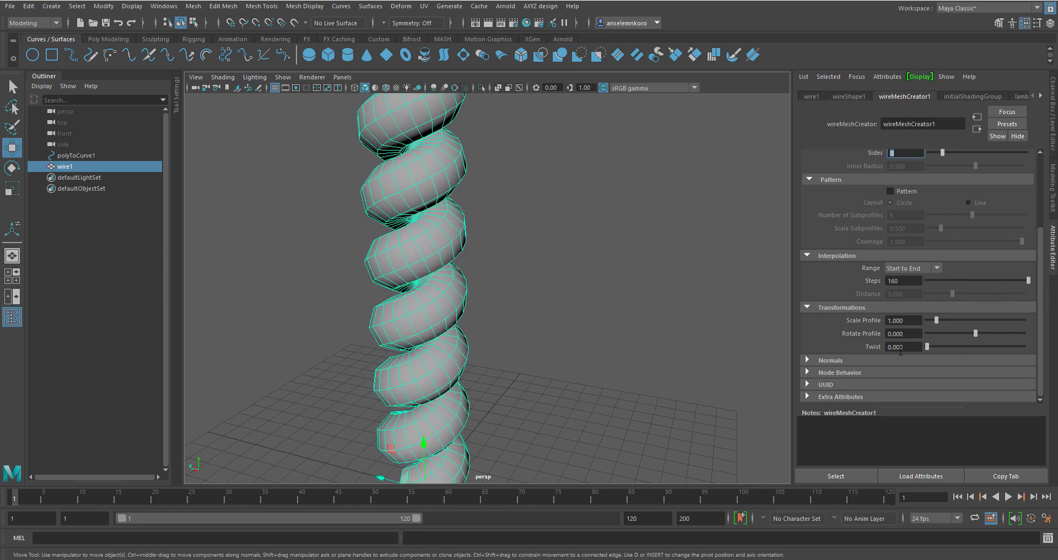
scroll(881, 266, up, 1)
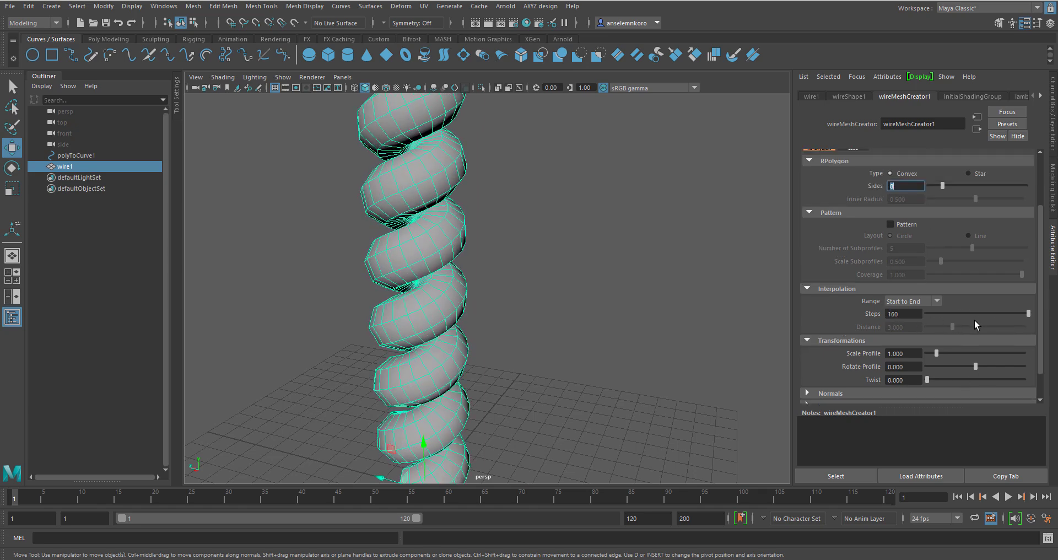
scroll(975, 325, down, 1)
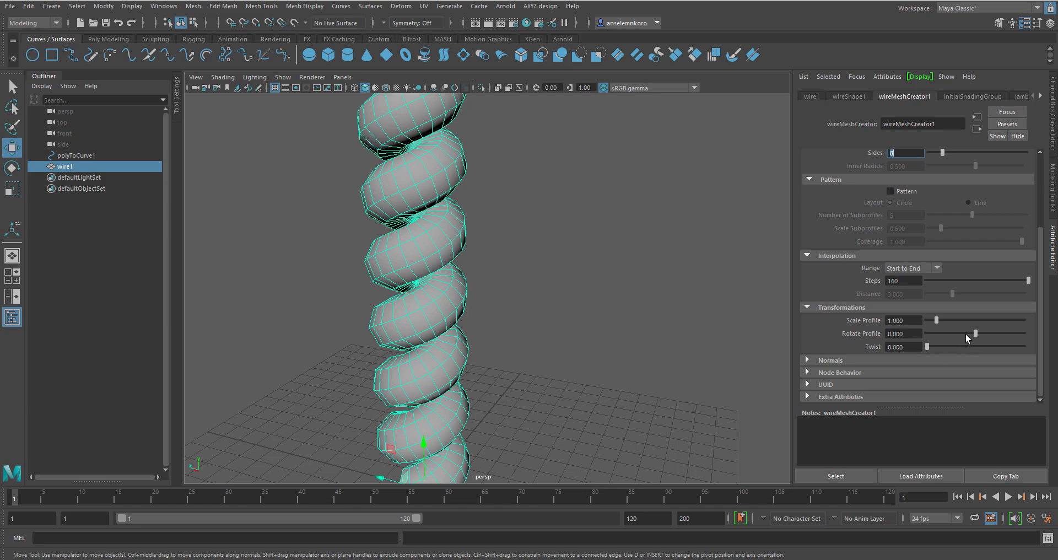
drag(935, 323, 931, 323)
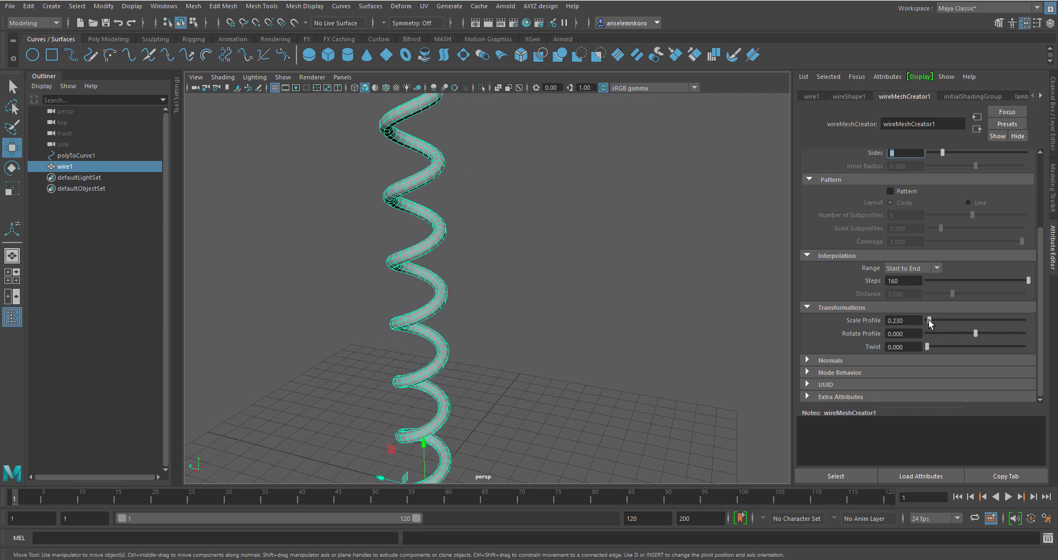
Enable the circular pattern on the spiral wire and raise the number of subprofiles to 7.
alt+drag(773, 344, 439, 338)
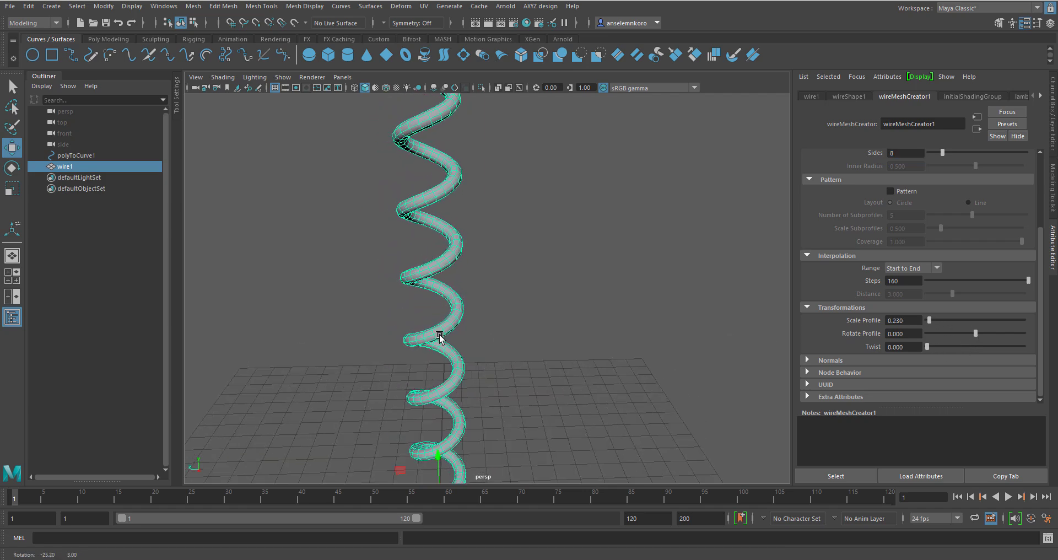
click(890, 191)
alt+drag(503, 280, 791, 303)
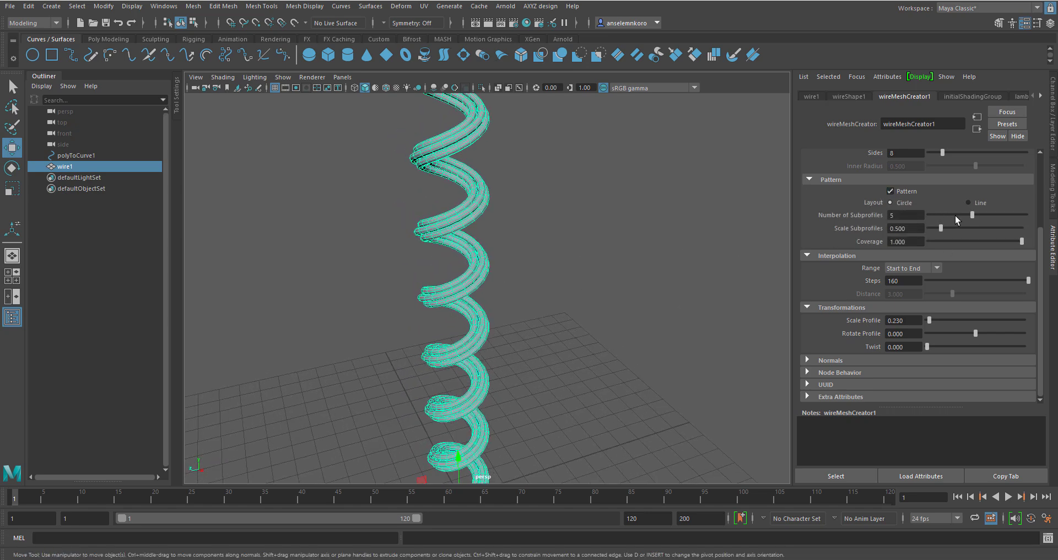
drag(982, 217, 992, 219)
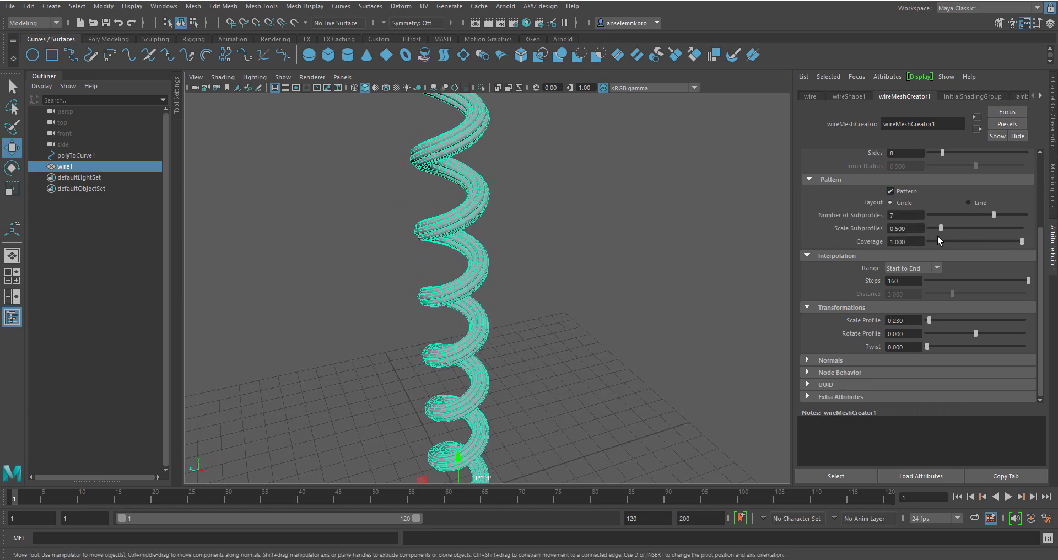
Set the spiral wire's twist to 50000.
double_click(903, 346)
text(50000)
key(Return)
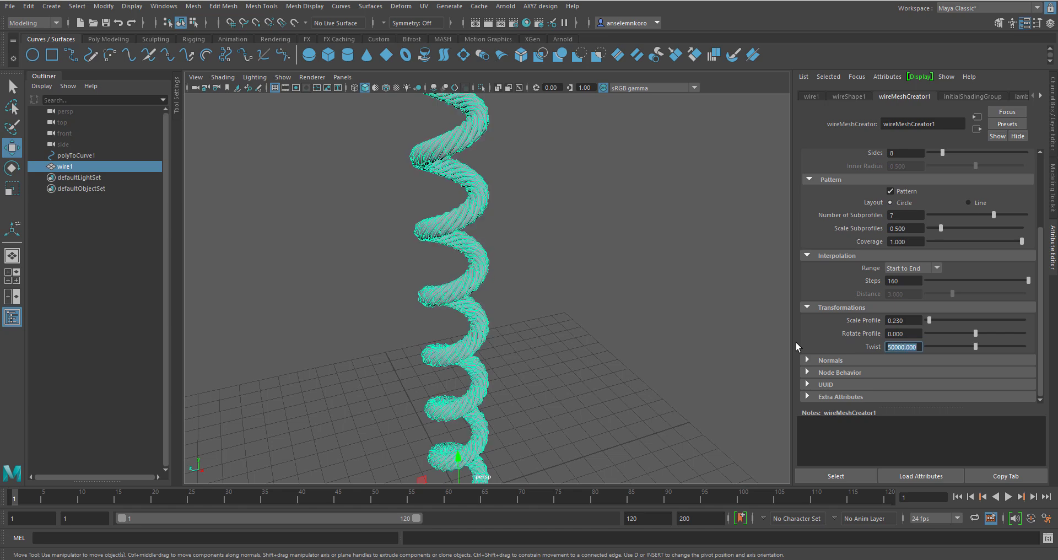
Inspect the twisted rope strands along the spiral up close and from several angles.
click(362, 257)
alt+right_drag(527, 352, 461, 281)
scroll(485, 325, up, 5)
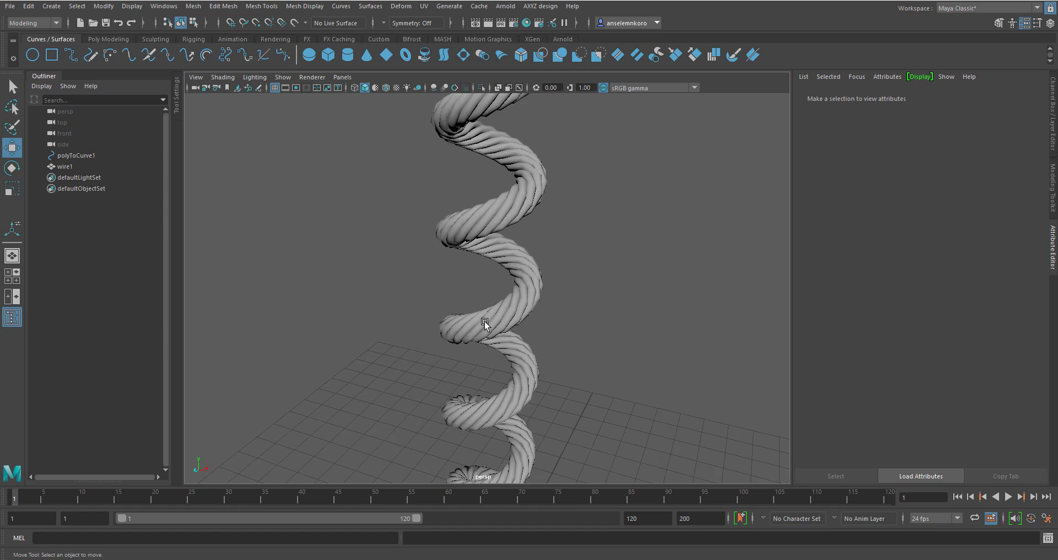
click(485, 324)
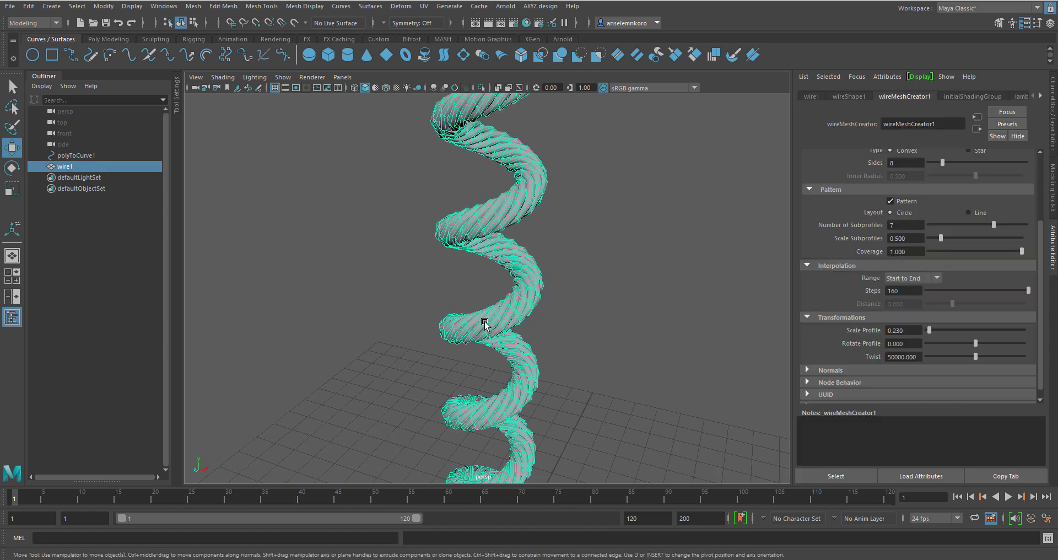
click(600, 358)
alt+drag(536, 347, 524, 371)
alt+right_drag(525, 371, 501, 241)
alt+drag(502, 241, 454, 213)
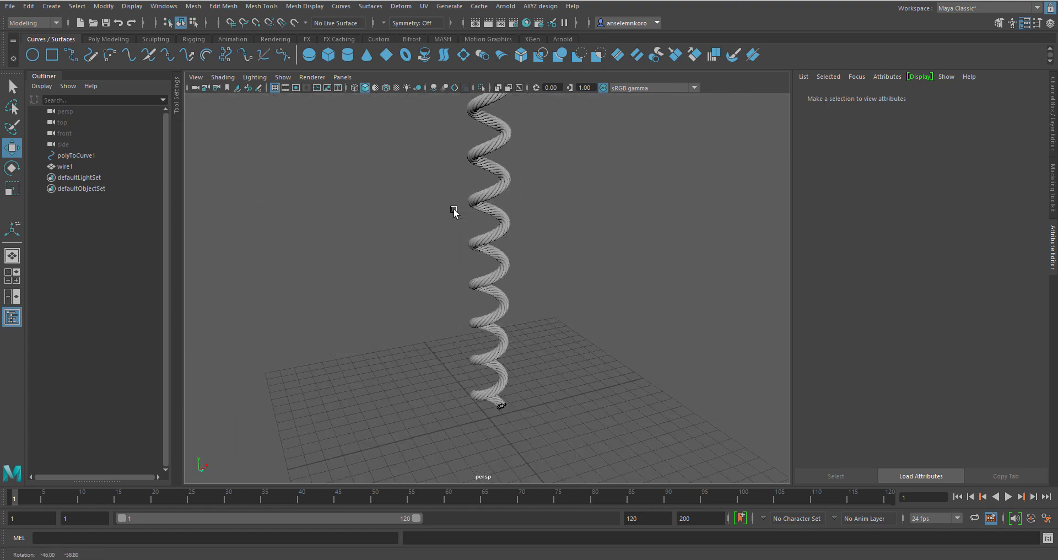
Select both the spiral rope mesh and its source curve and delete their construction history.
click(522, 279)
key(f)
alt+drag(488, 346, 532, 360)
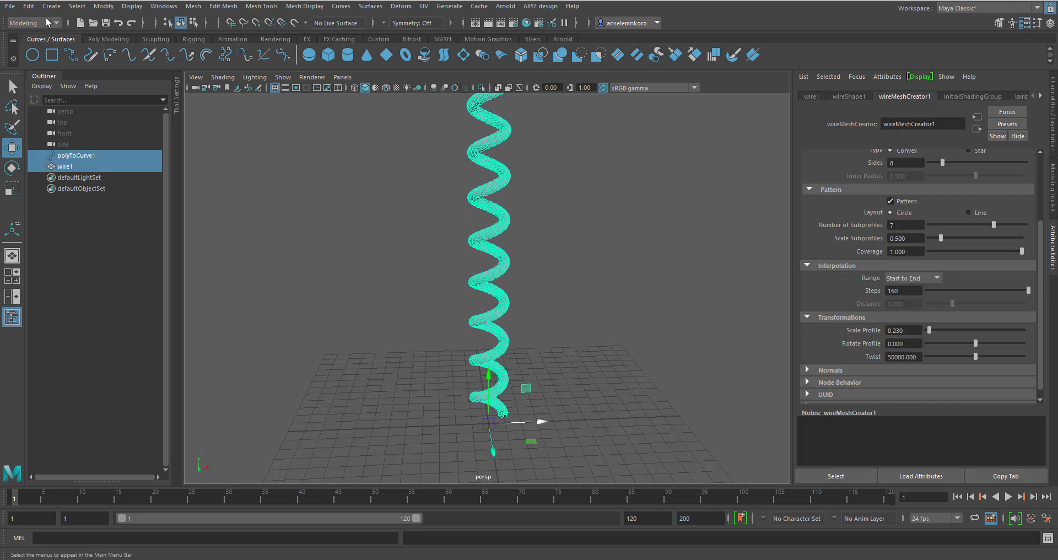
click(29, 7)
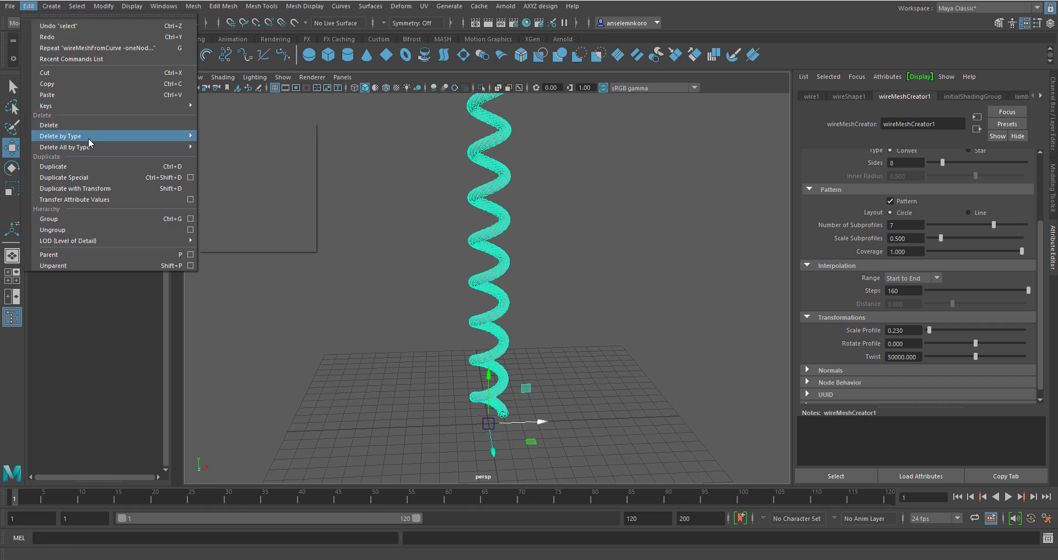
mouse_move(91, 147)
click(221, 135)
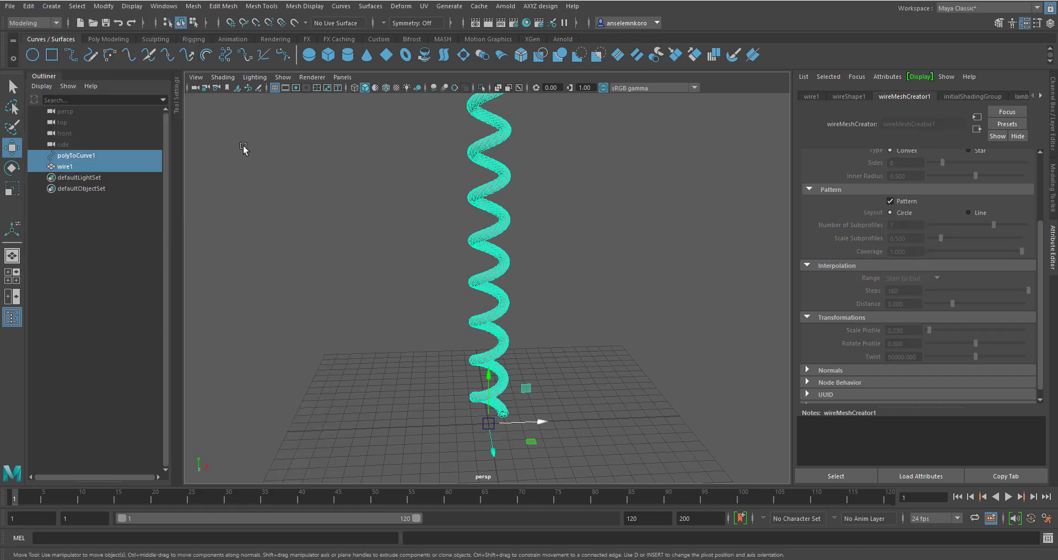
Delete the spiral rope mesh together with its curve to empty the scene.
click(626, 286)
drag(440, 220, 447, 274)
alt+right_drag(448, 274, 432, 380)
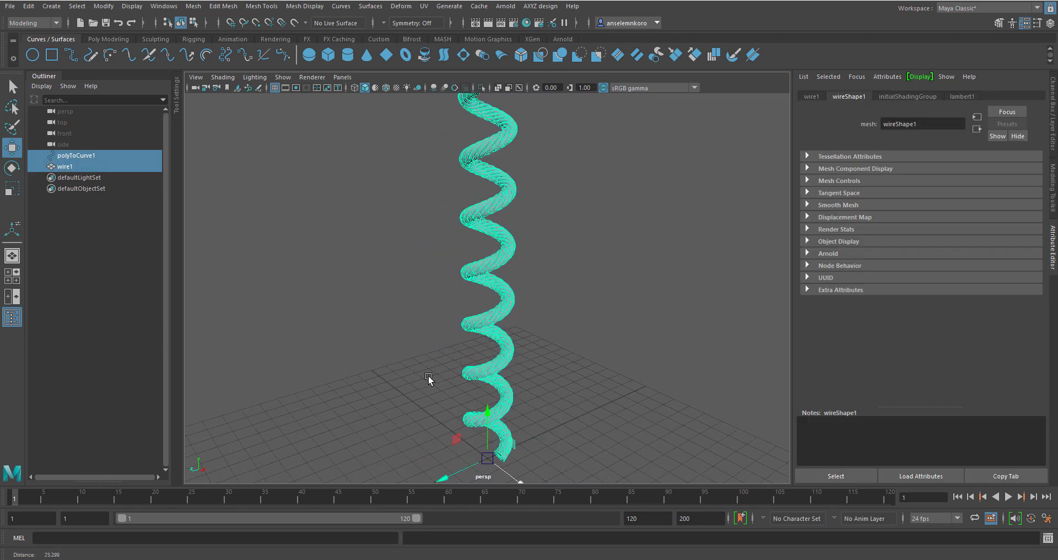
key(Delete)
Sketch a long winding freehand curve across the grid with the Pencil Curve Tool.
alt+right_drag(352, 392, 501, 369)
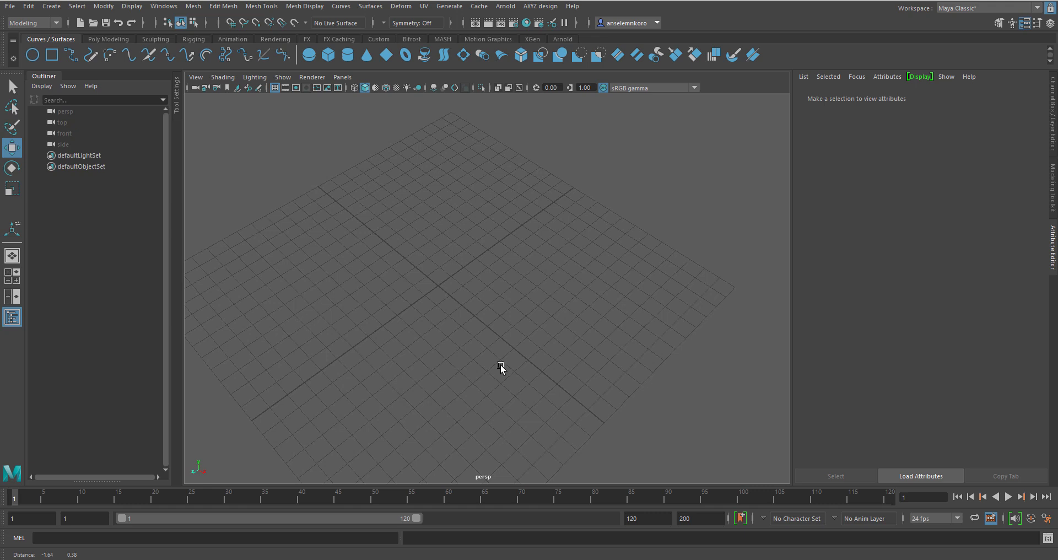
click(91, 56)
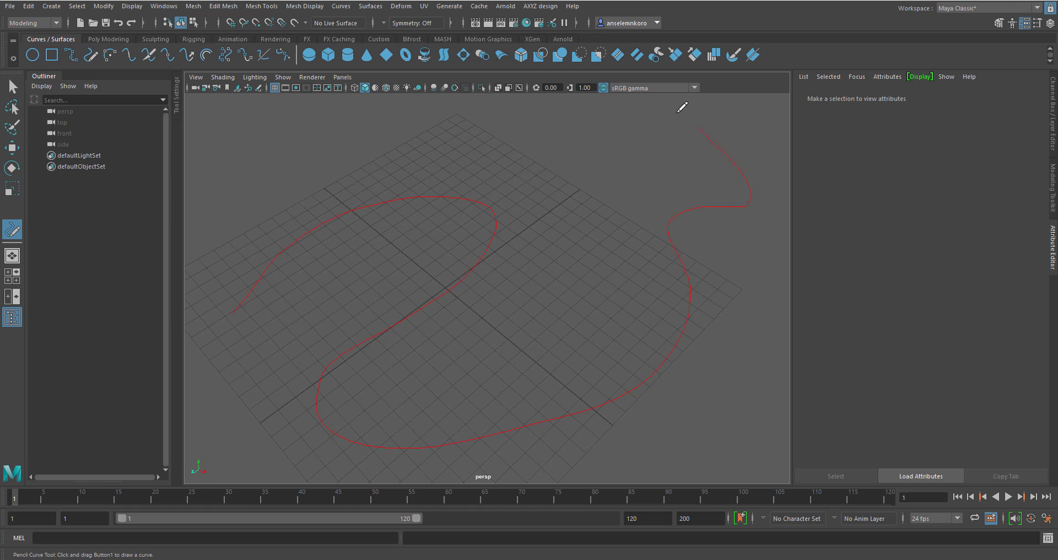
drag(394, 185, 498, 191)
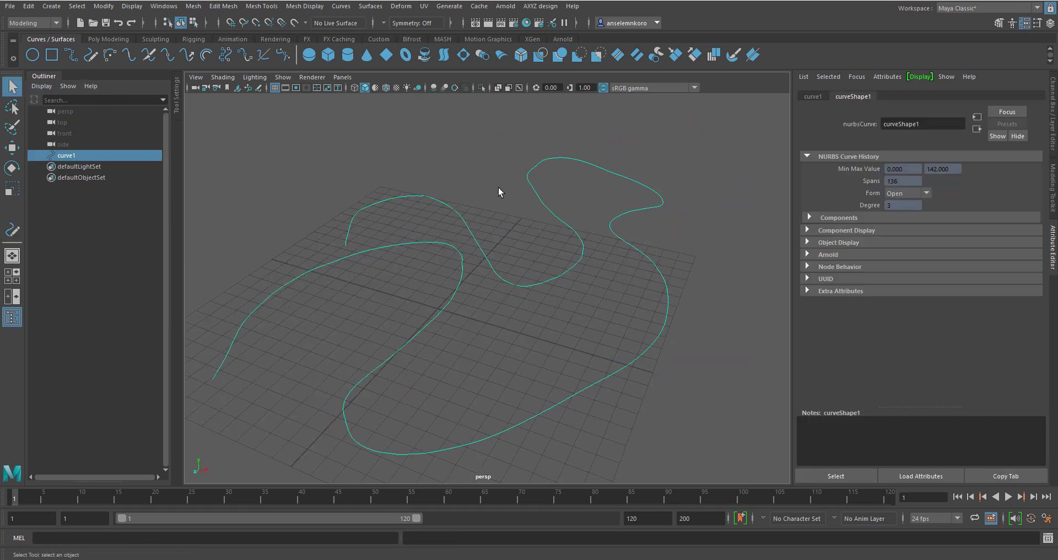
Rebuild the freehand curve as a uniform cubic curve with 20 spans.
right_drag(498, 187, 517, 142)
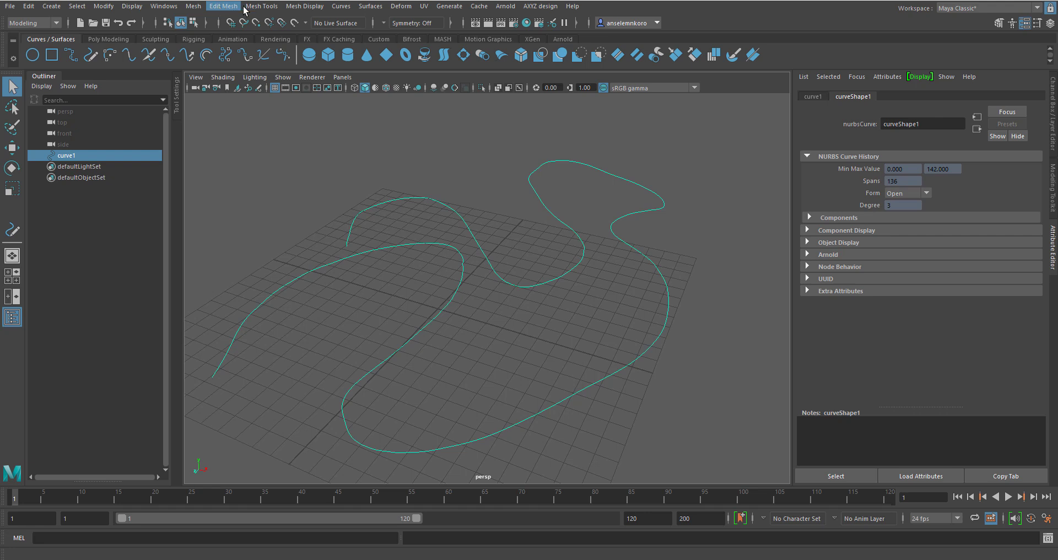
click(342, 6)
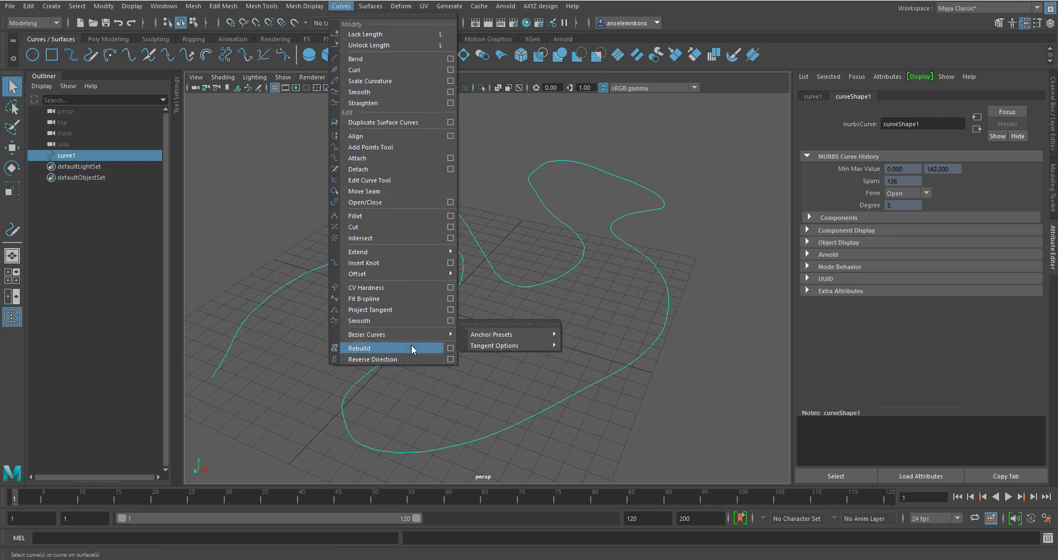
click(451, 348)
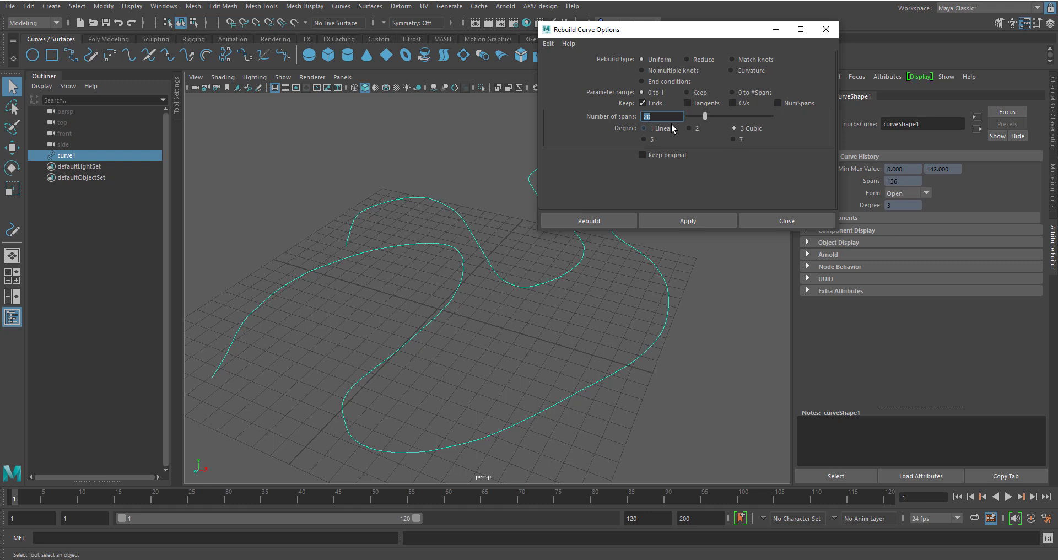
click(605, 222)
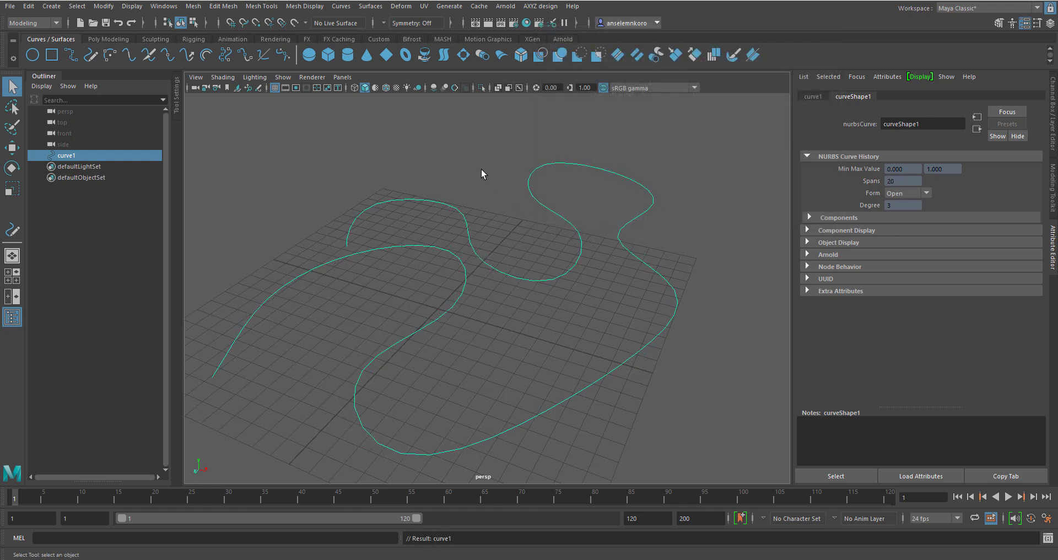
Show the rebuilt curve's control vertices and select a few of them to examine their spacing.
right_drag(468, 165, 404, 155)
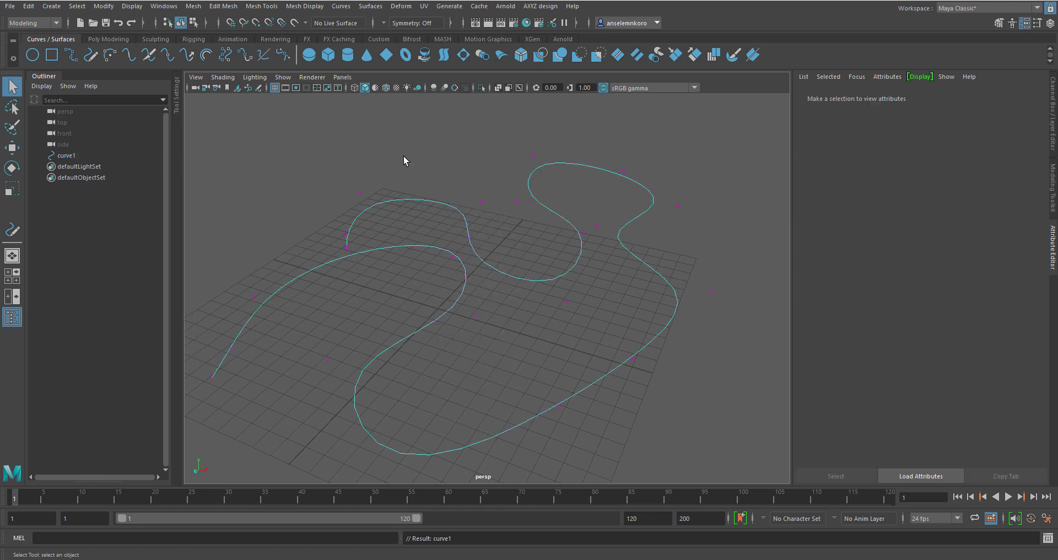
right_drag(480, 139, 513, 133)
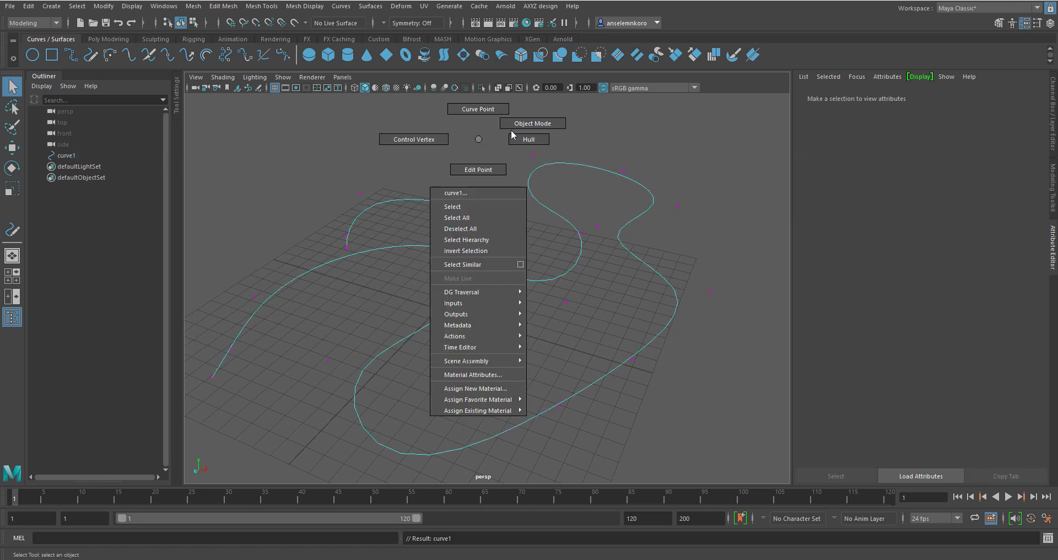
right_drag(512, 133, 532, 123)
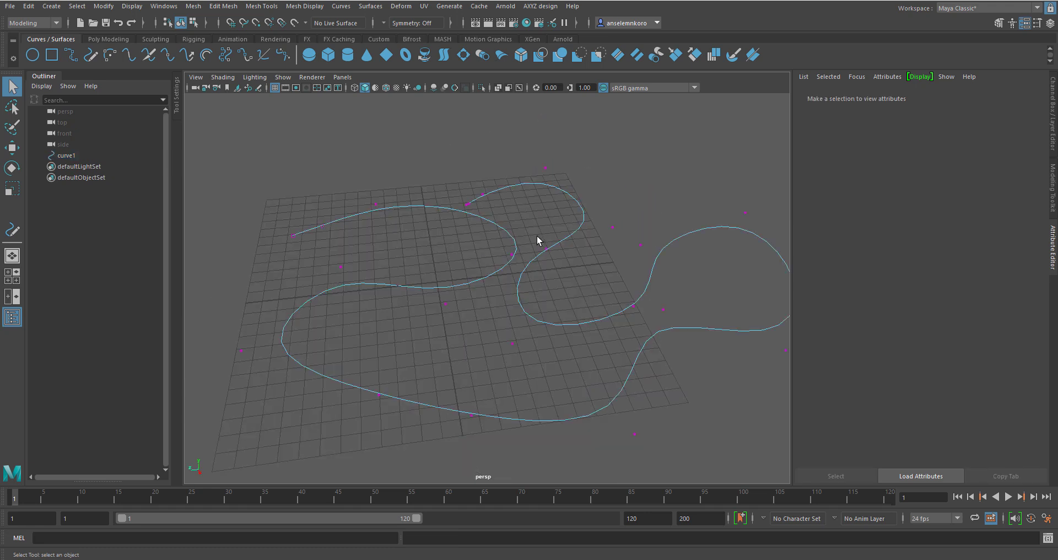
drag(536, 236, 568, 283)
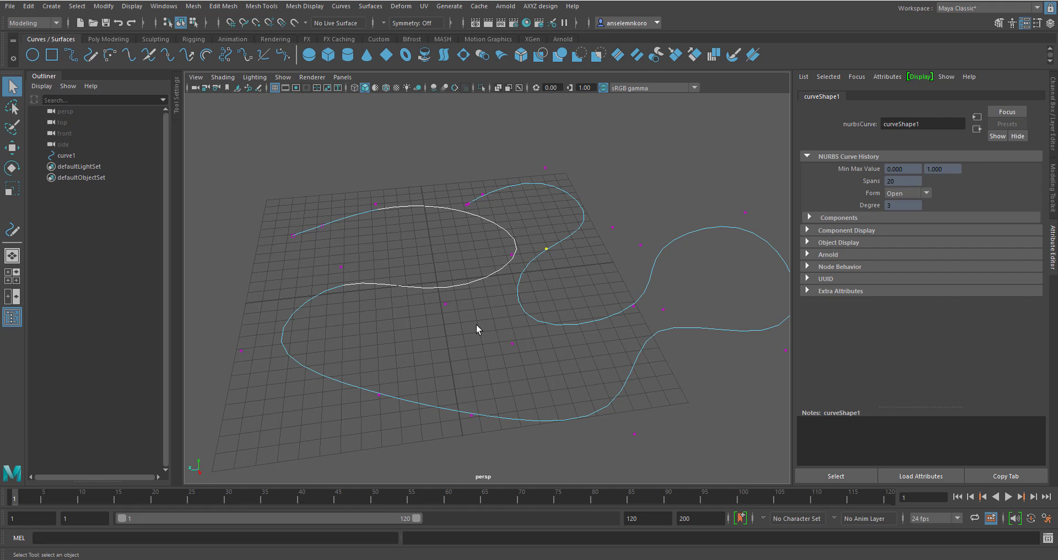
drag(477, 325, 531, 361)
right_drag(590, 249, 600, 275)
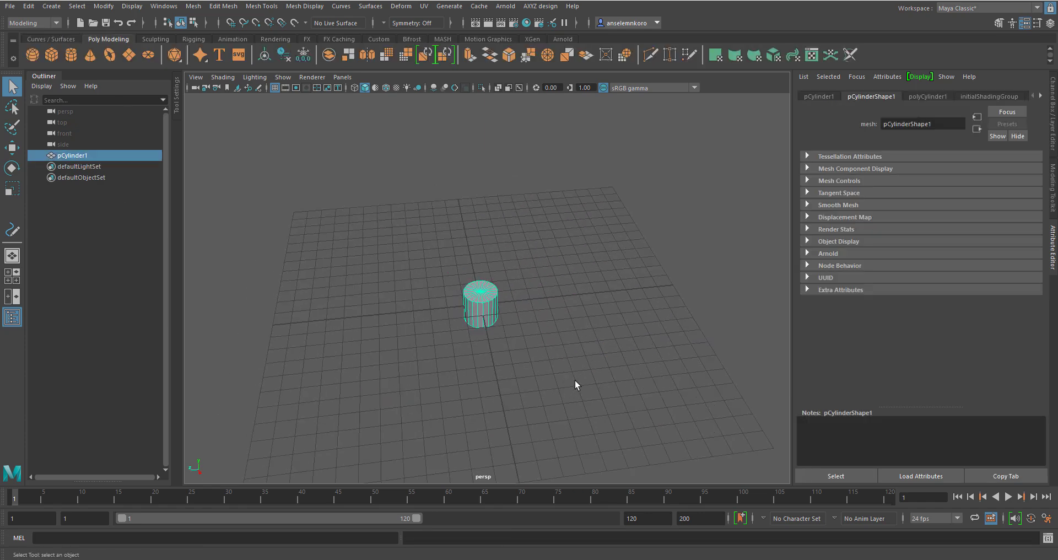
Build a utility pole from a tall cylinder and a long cube crossarm duplicated twice near its top.
scroll(574, 386, down, 3)
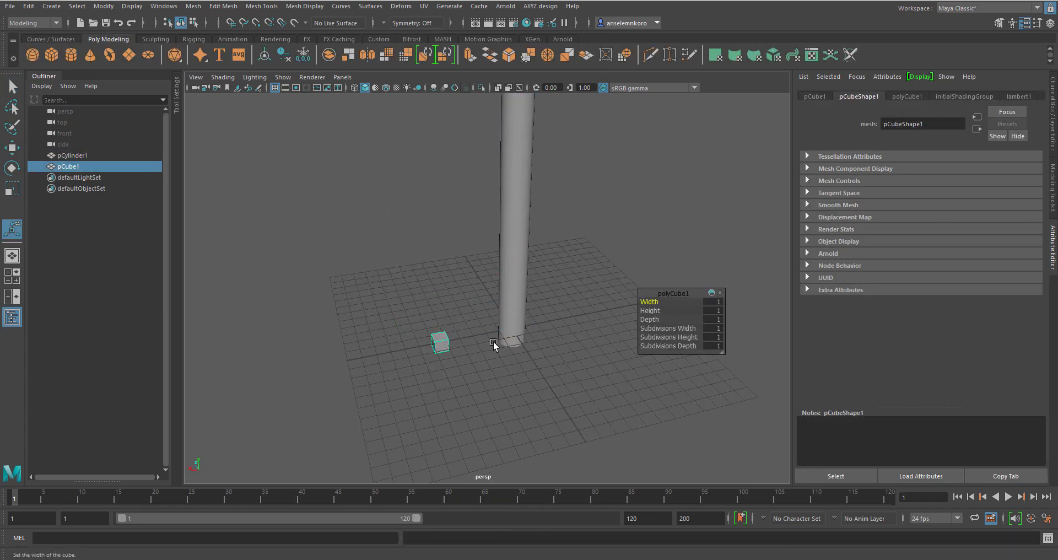
drag(494, 344, 472, 284)
key(w)
key(ctrl+d)
key(ctrl+d)
scroll(472, 229, up, 3)
key(e)
key(ctrl+a)
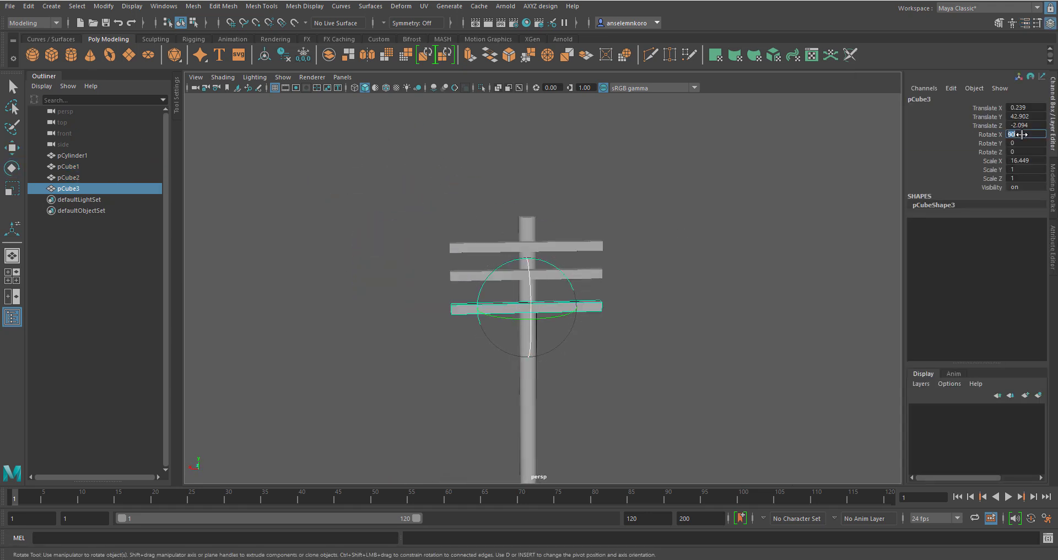
Shorten the lowest crossarm to a Scale X of about 10 and tilt it about 35° around Z as a diagonal brace.
drag(564, 269, 468, 222)
key(r)
key(w)
key(r)
alt+drag(557, 309, 587, 333)
key(e)
drag(488, 214, 480, 212)
alt+drag(485, 242, 583, 300)
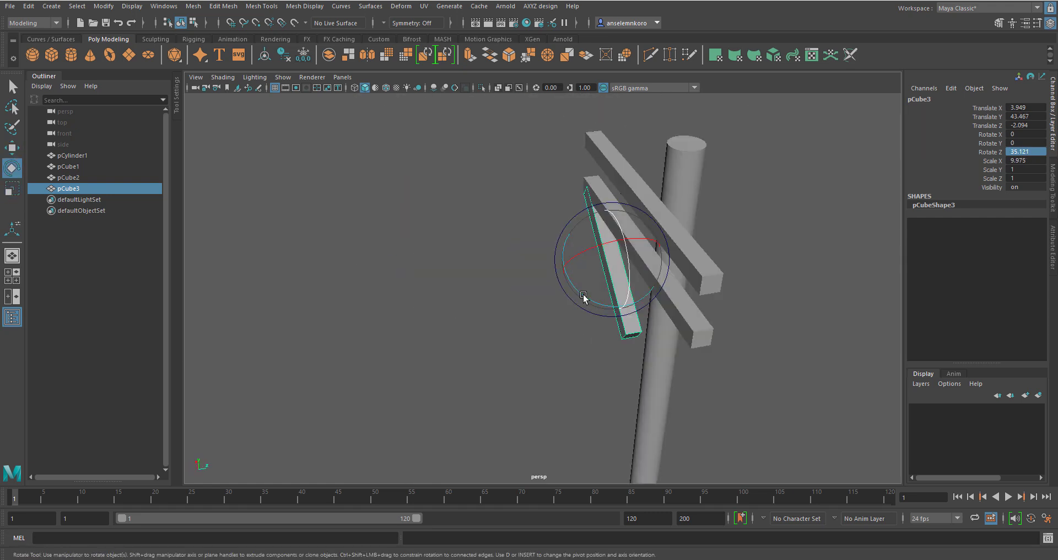
Fit the brace between the crossarm and the pole, then duplicate it to the opposite side with its Z rotation negated.
click(669, 330)
key(w)
drag(640, 420, 634, 419)
alt+drag(606, 308, 520, 281)
click(528, 227)
drag(527, 185, 528, 179)
click(1025, 153)
shift+drag(514, 225, 602, 222)
text(-)
key(Return)
Frame the pole and sketch freehand curves for its hanging wires with the Pencil Curve Tool.
click(671, 293)
mouse_move(461, 148)
mouse_down()
mouse_move(639, 466)
mouse_move(651, 337)
mouse_up()
key(space)
key(shift+a)
click(51, 38)
click(90, 55)
key(ctrl+z)
scroll(366, 441, up, 3)
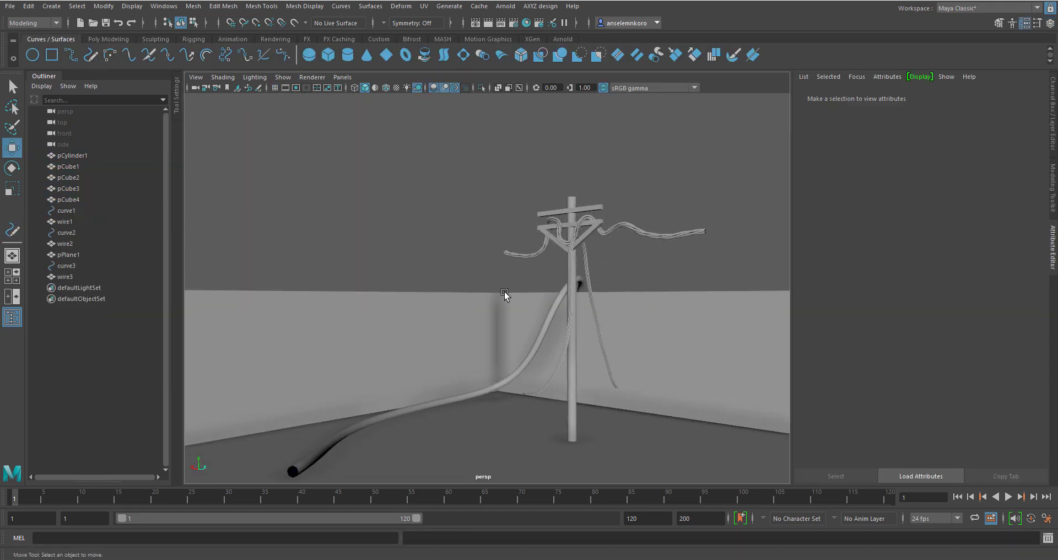
Add a directional light and an ambient light, and aim the directional light at the pole from above.
click(233, 39)
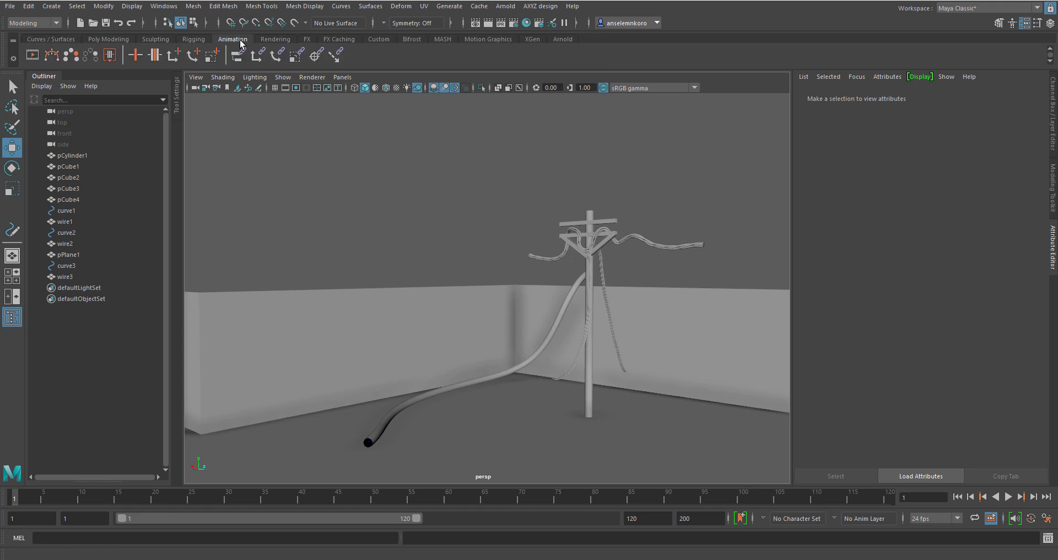
click(275, 40)
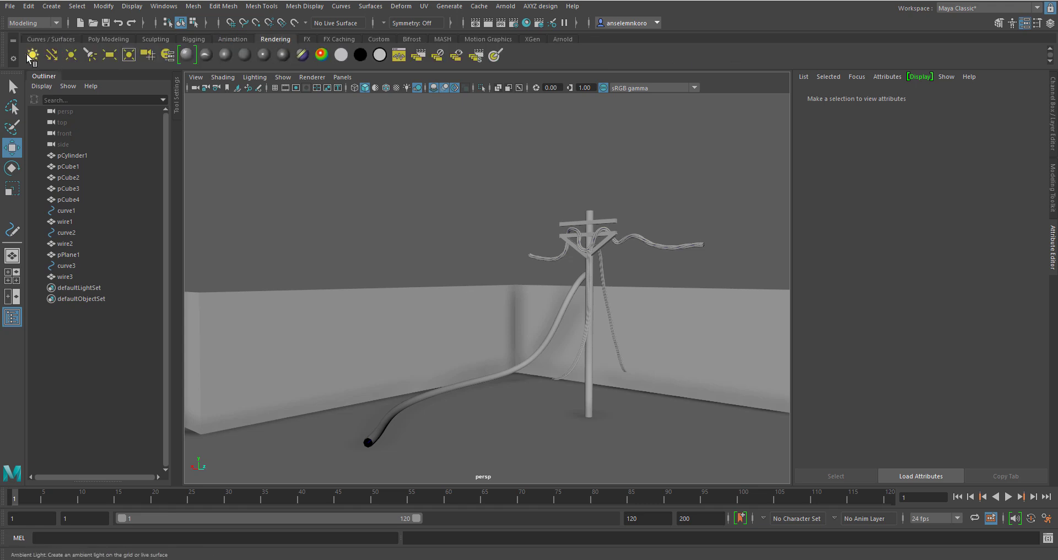
click(51, 55)
click(33, 54)
drag(595, 386, 481, 418)
key(t)
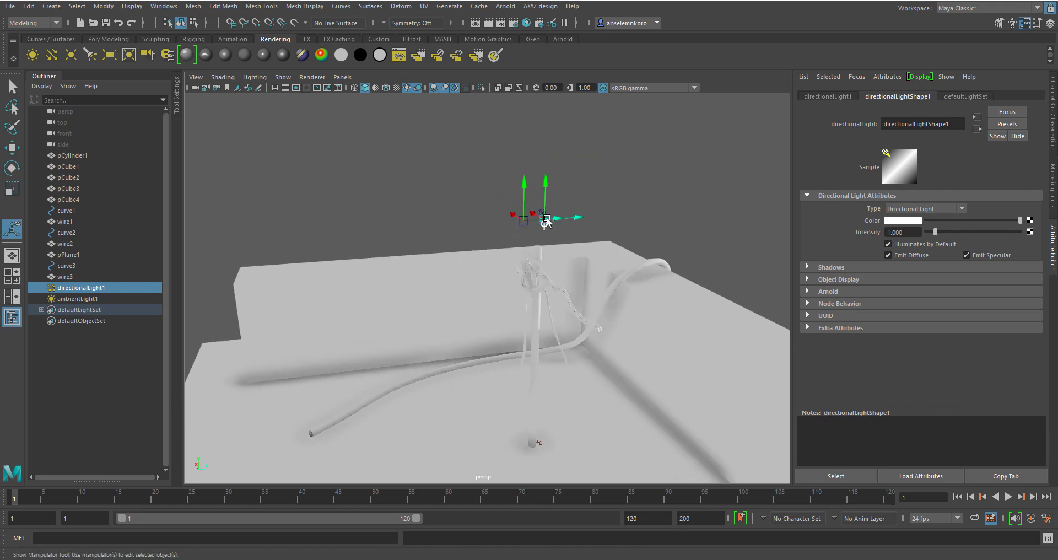
alt+drag(546, 221, 468, 385)
scroll(468, 386, up, 5)
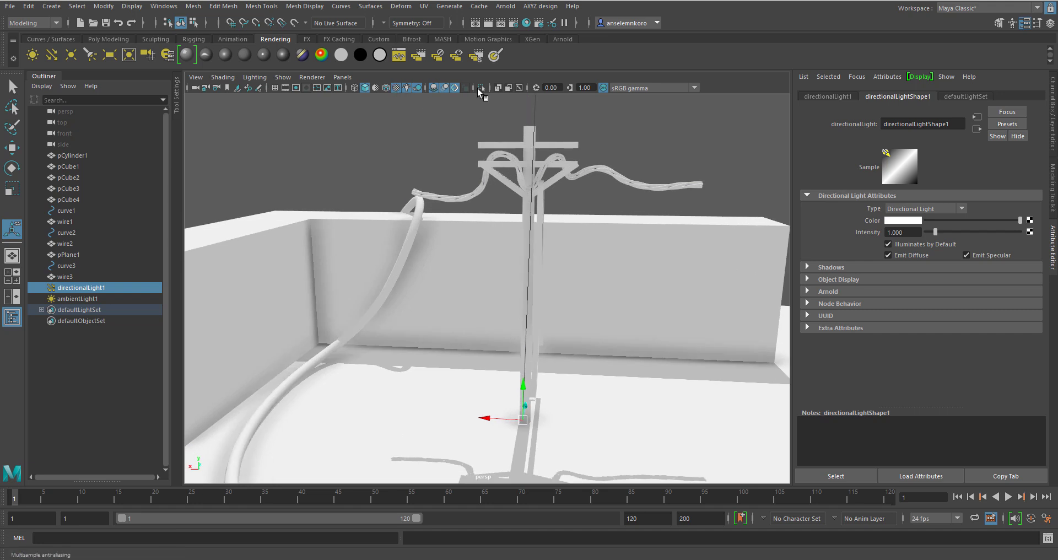
Hide the three source curves of the wires.
click(66, 210)
ctrl+click(66, 232)
ctrl+click(66, 265)
key(h)
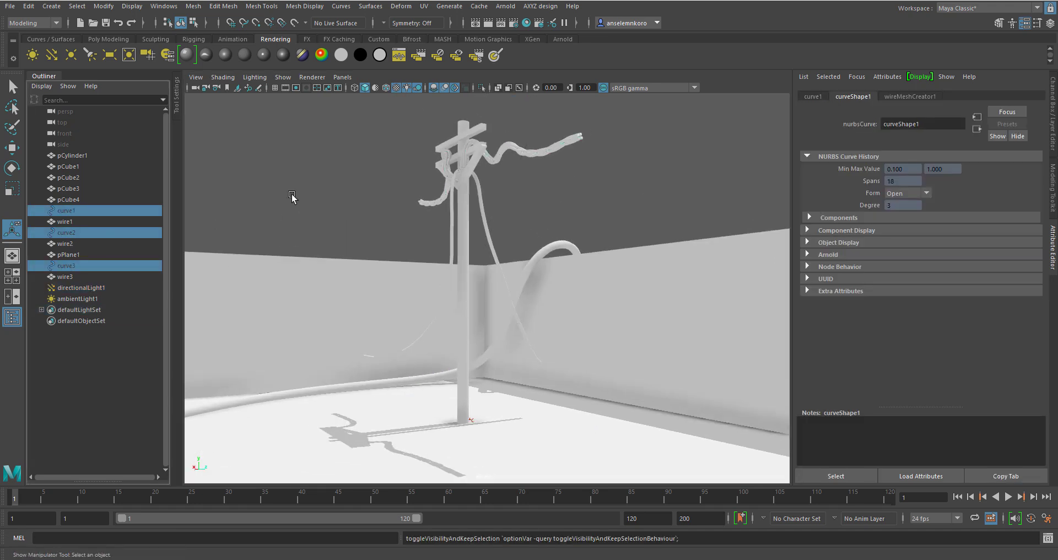
Lower the ambient light's intensity to about 0.476.
alt+drag(292, 197, 219, 359)
click(77, 298)
drag(939, 233, 933, 233)
scroll(518, 325, down, 3)
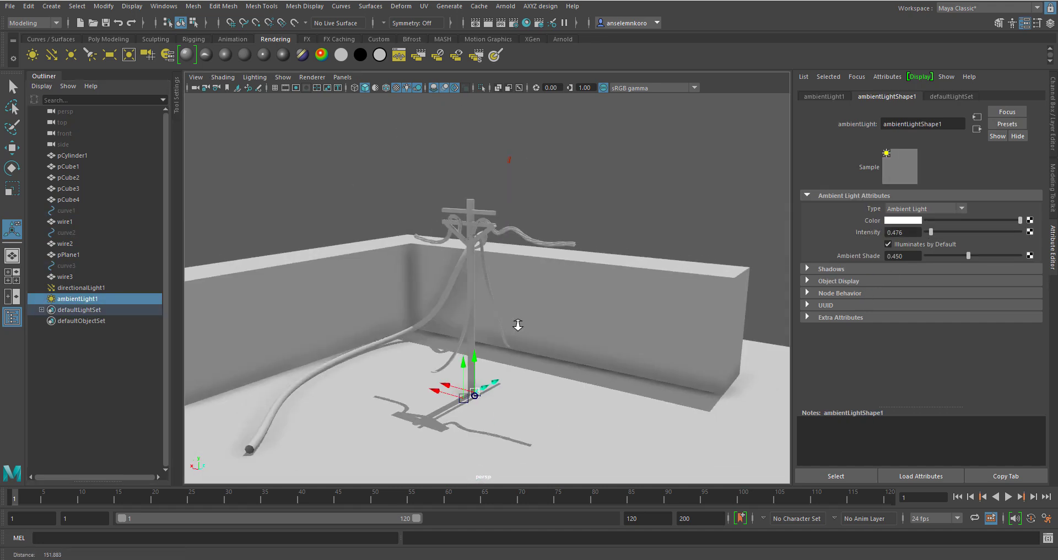
Reposition the directional light so that the pole and its wires cast shadows onto the back wall.
scroll(517, 325, down, 3)
click(81, 287)
scroll(496, 287, up, 5)
alt+drag(606, 386, 633, 373)
click(693, 217)
alt+drag(594, 334, 636, 334)
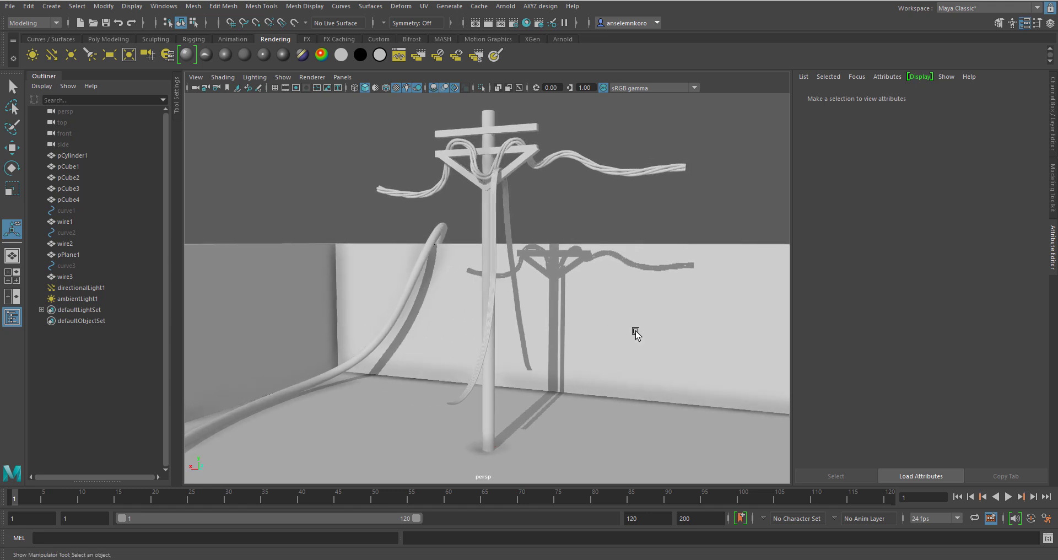
Maximize the viewport and inspect the lit wires and ropes on the pole up close and from several angles.
key(ctrl+space)
alt+drag(664, 302, 803, 336)
alt+right_drag(803, 336, 825, 501)
alt+drag(824, 502, 553, 384)
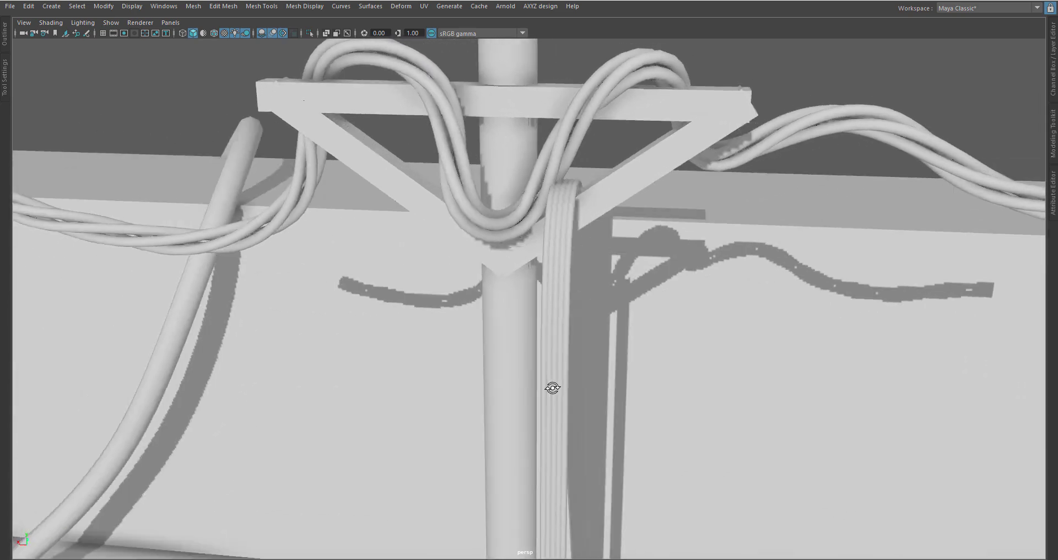
alt+right_drag(553, 384, 352, 345)
alt+drag(352, 345, 356, 295)
alt+right_drag(357, 295, 374, 274)
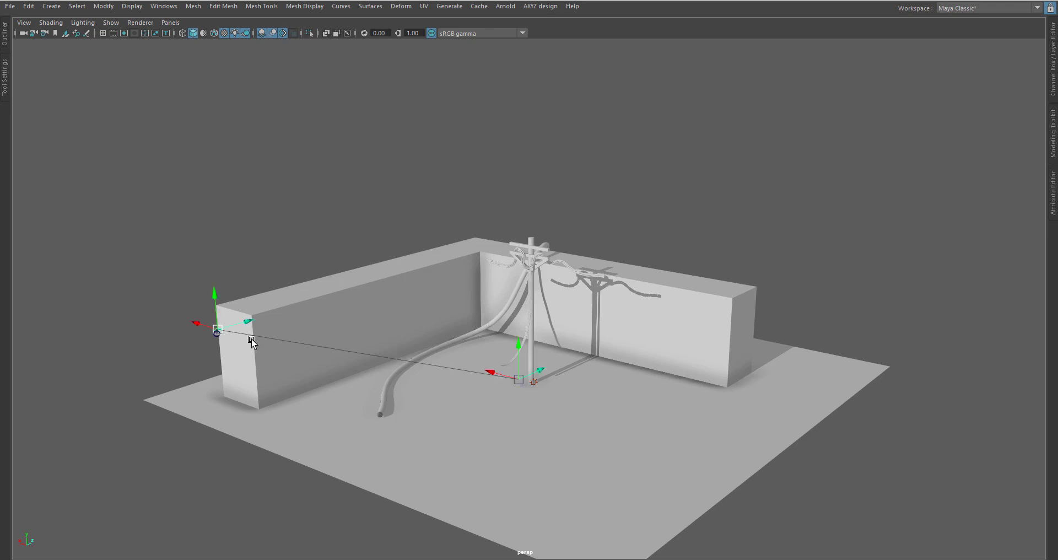
middle_drag(252, 342, 485, 371)
alt+right_drag(485, 371, 678, 423)
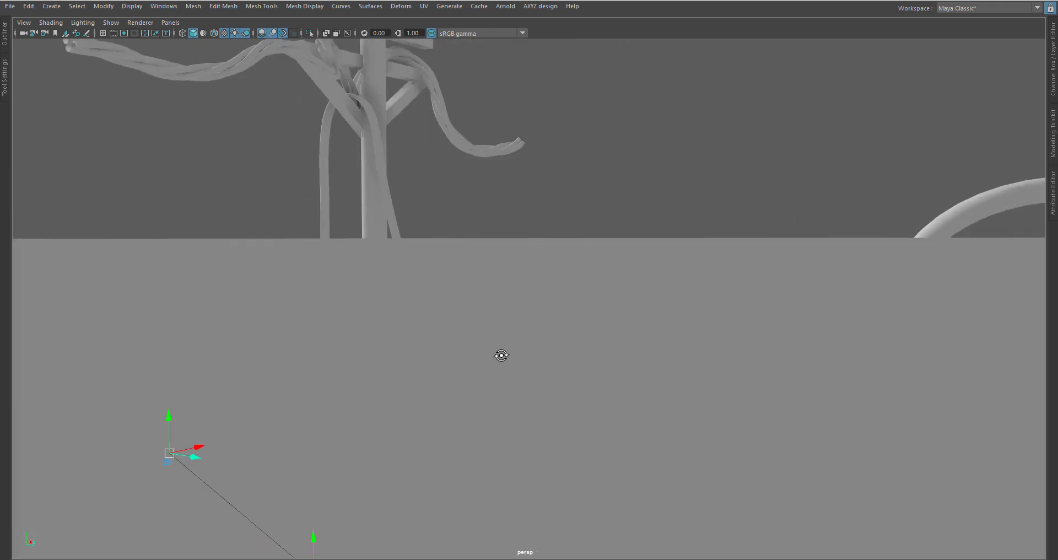